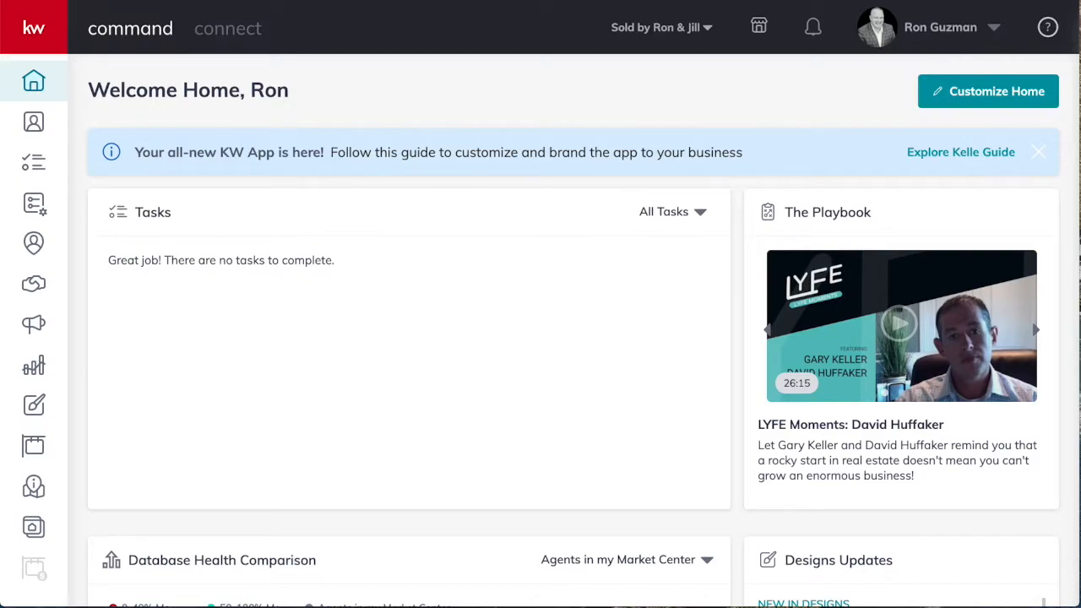
# - Open Campaigns and examine the dashboard's performance, top performing campaigns and quick posts sections
pyautogui.moveTo(34, 79)
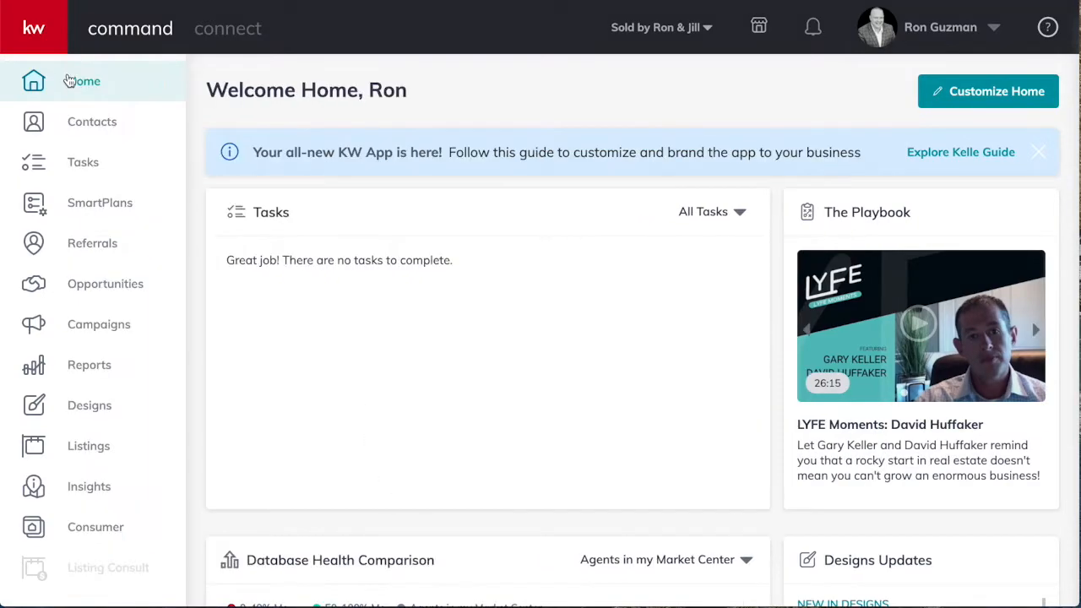
pyautogui.click(101, 325)
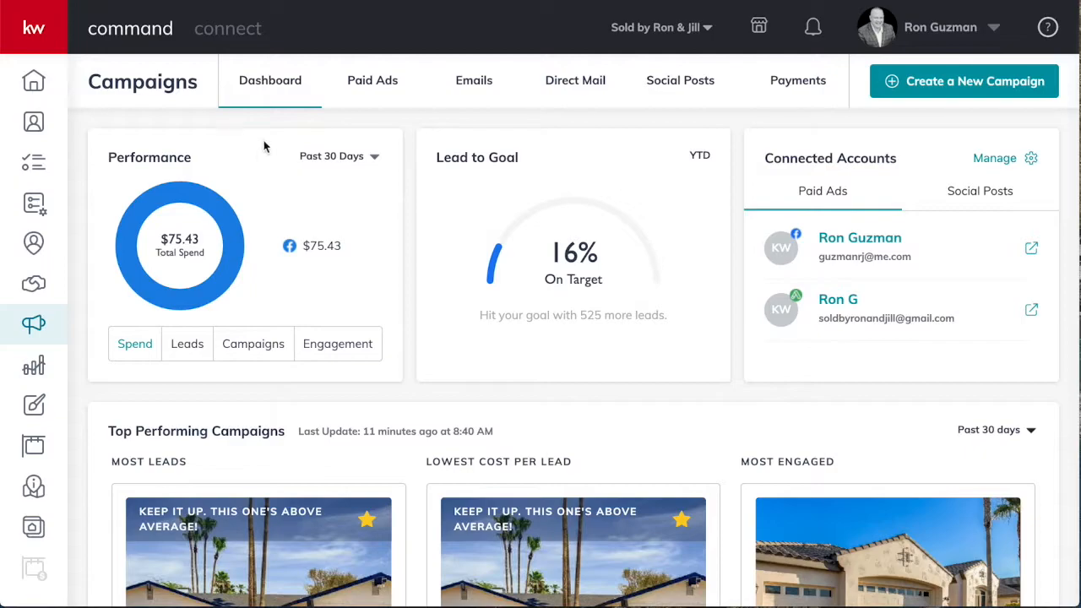
pyautogui.scroll(-1, 433, 363)
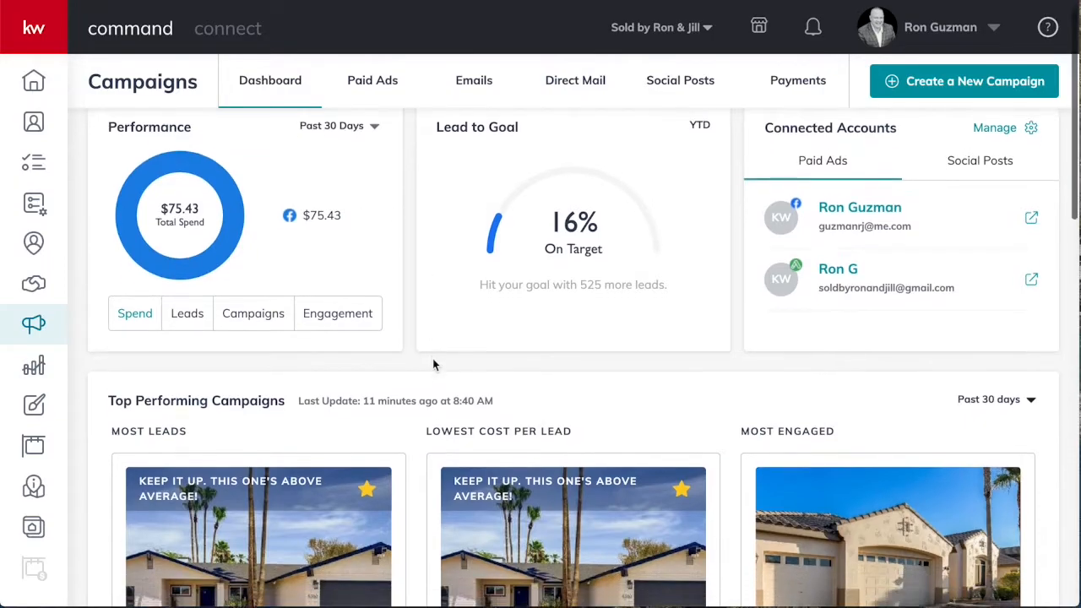
pyautogui.scroll(-5, 433, 365)
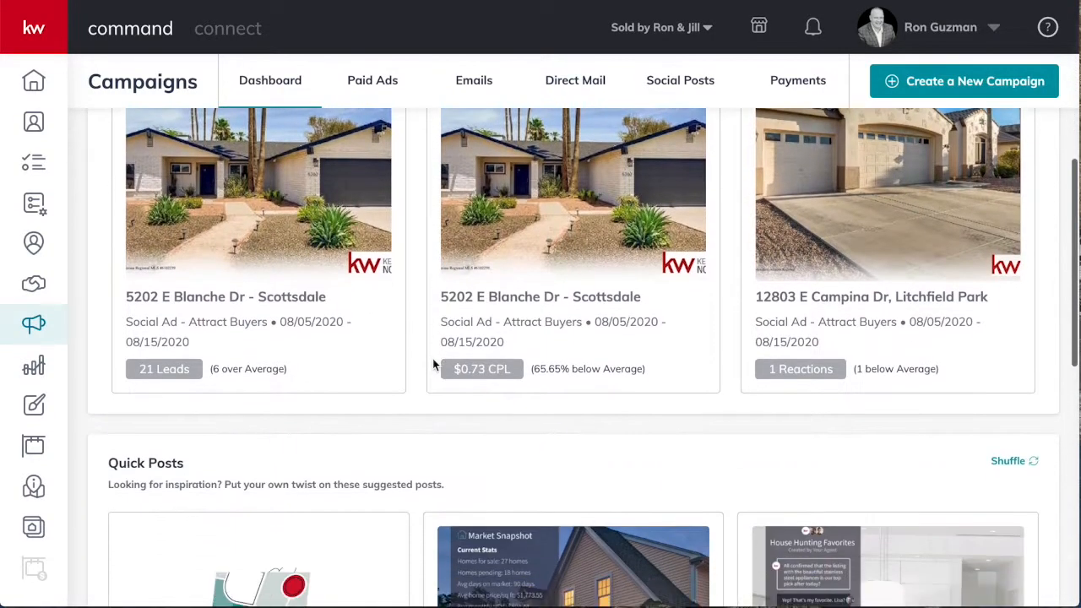
pyautogui.scroll(-6, 432, 358)
pyautogui.scroll(-2, 434, 366)
pyautogui.scroll(1, 434, 365)
pyautogui.scroll(6, 433, 365)
pyautogui.scroll(2, 422, 321)
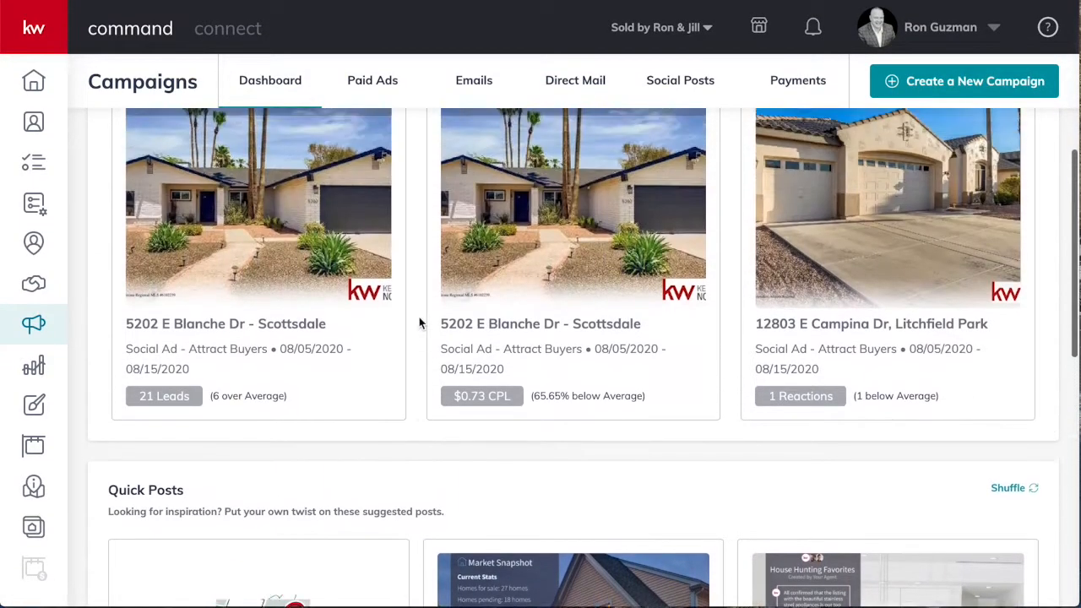
pyautogui.scroll(5, 418, 319)
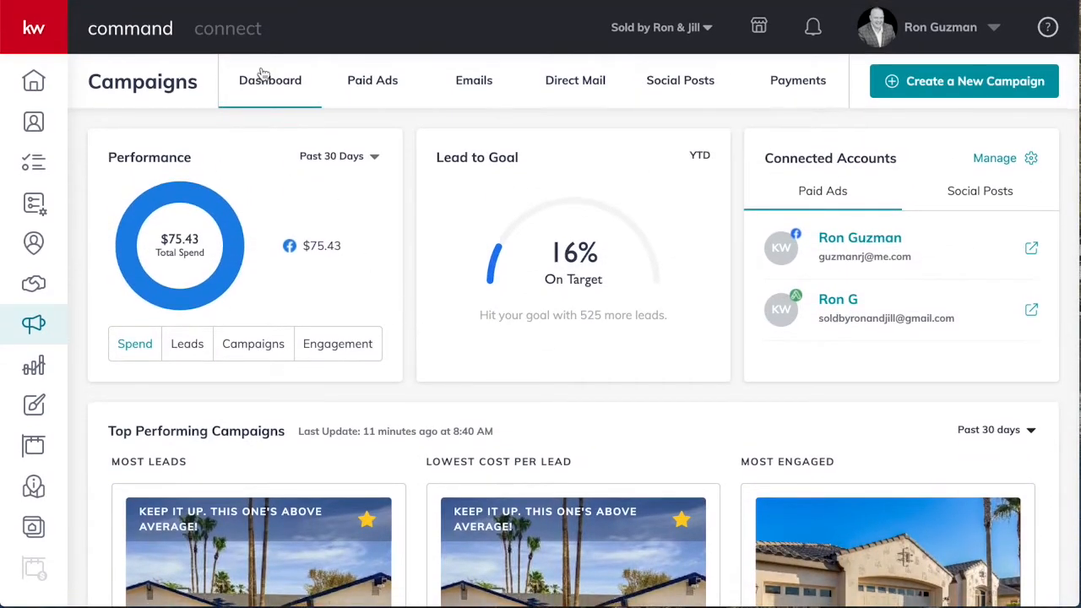
# - Open the list configuration for email campaigns and show the lists for Command Email
pyautogui.click(482, 85)
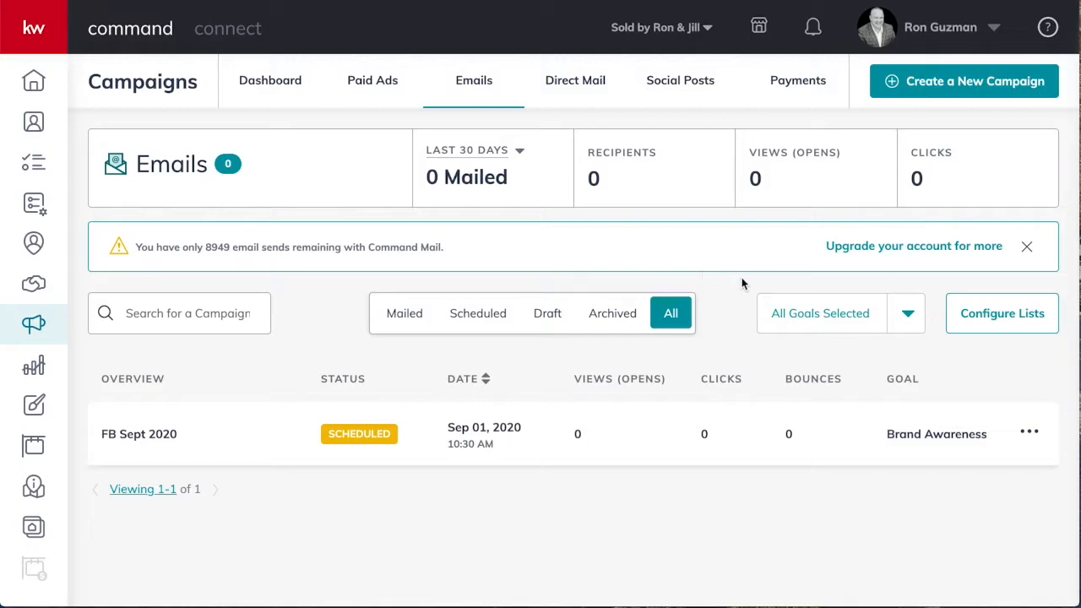
pyautogui.click(973, 325)
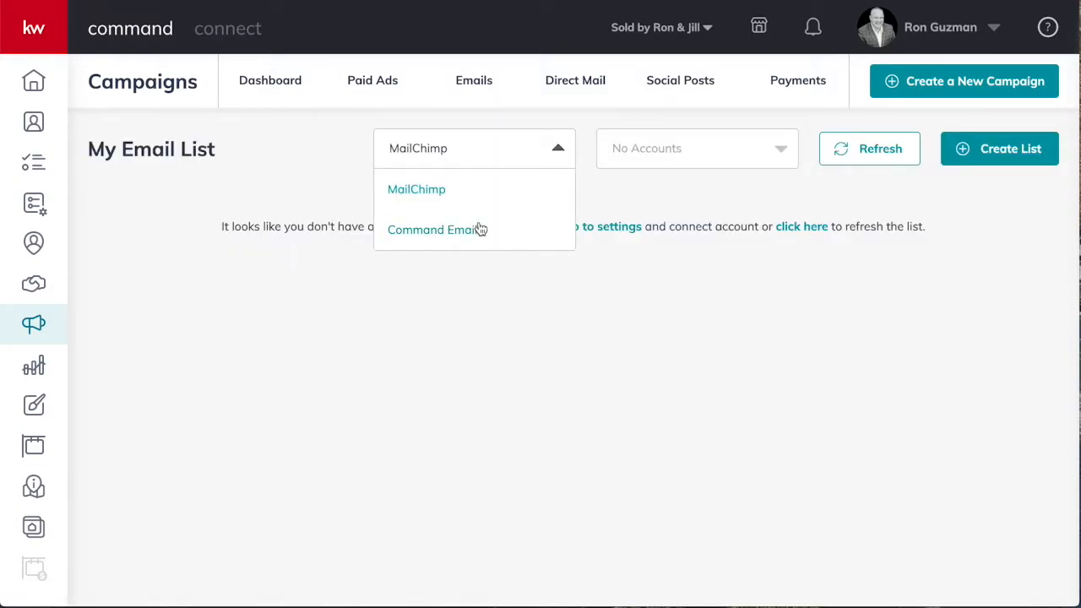
pyautogui.click(477, 229)
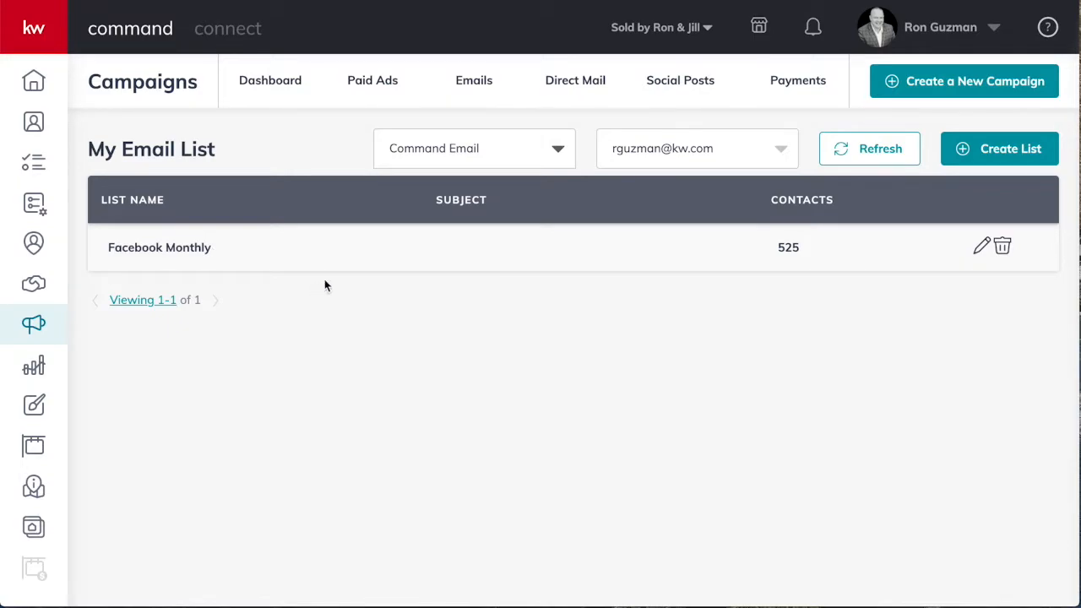
# - Start a new email list named "Test List"
pyautogui.click(990, 151)
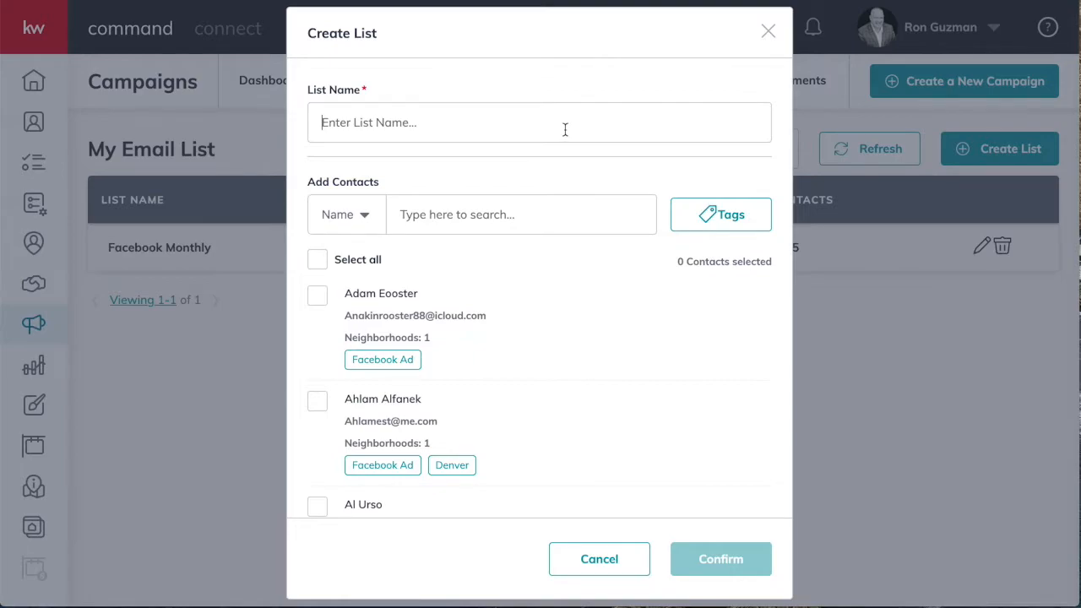
pyautogui.write('Test ')
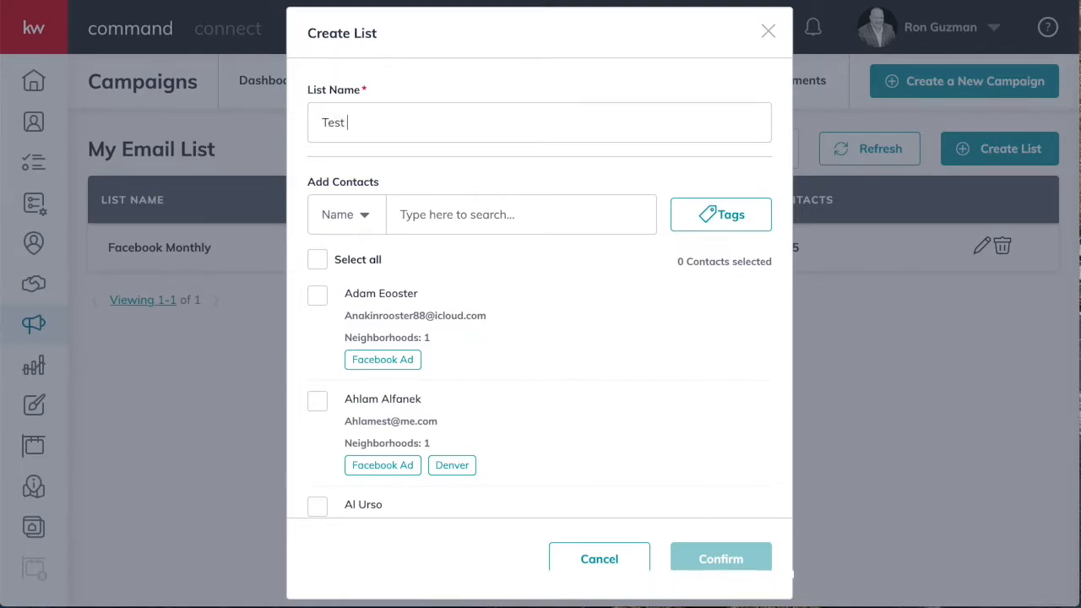
pyautogui.write('List')
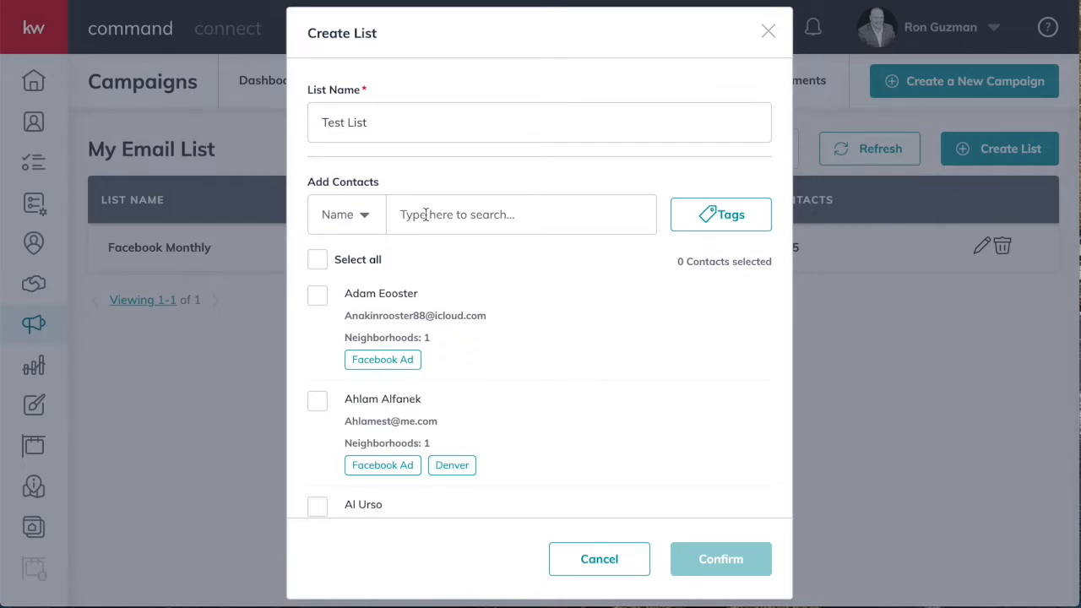
# - Filter the new list's available contacts by the purple SOI tag and look through the matching contacts
pyautogui.click(731, 221)
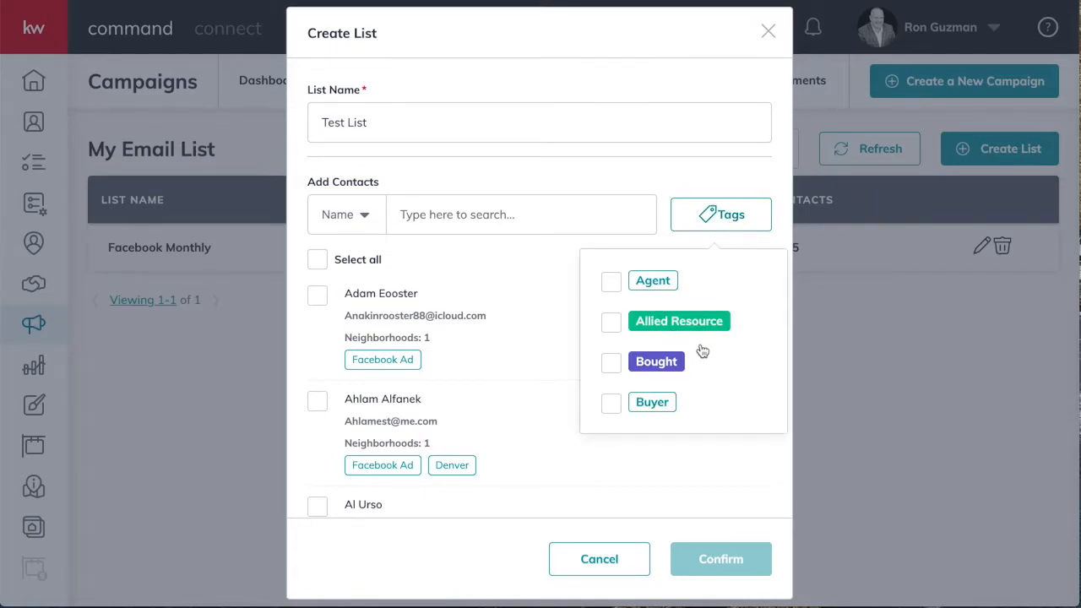
pyautogui.scroll(-5, 702, 351)
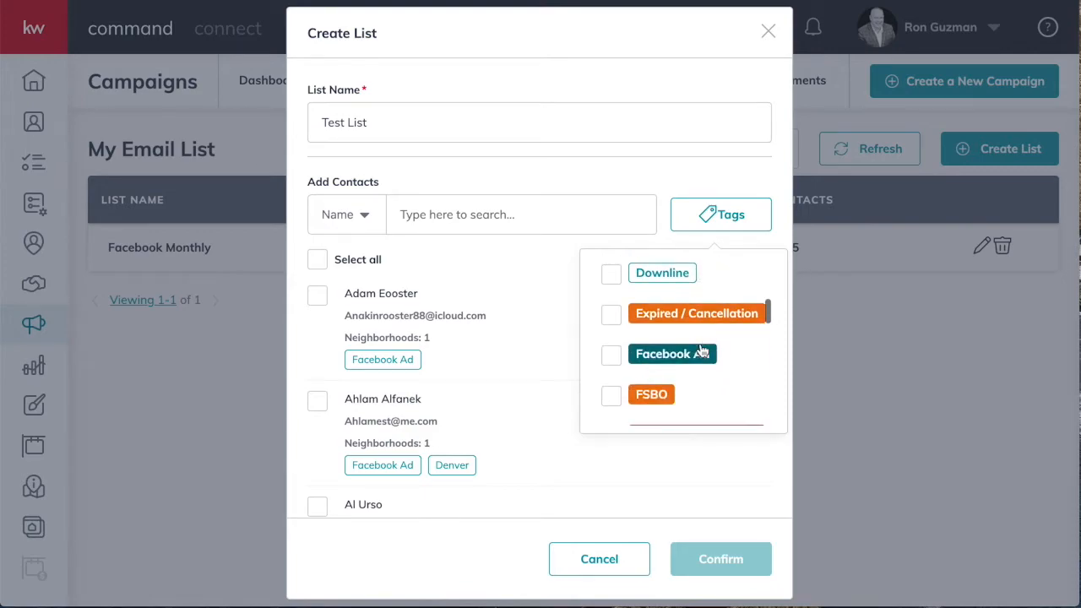
pyautogui.scroll(-8, 701, 351)
pyautogui.click(613, 325)
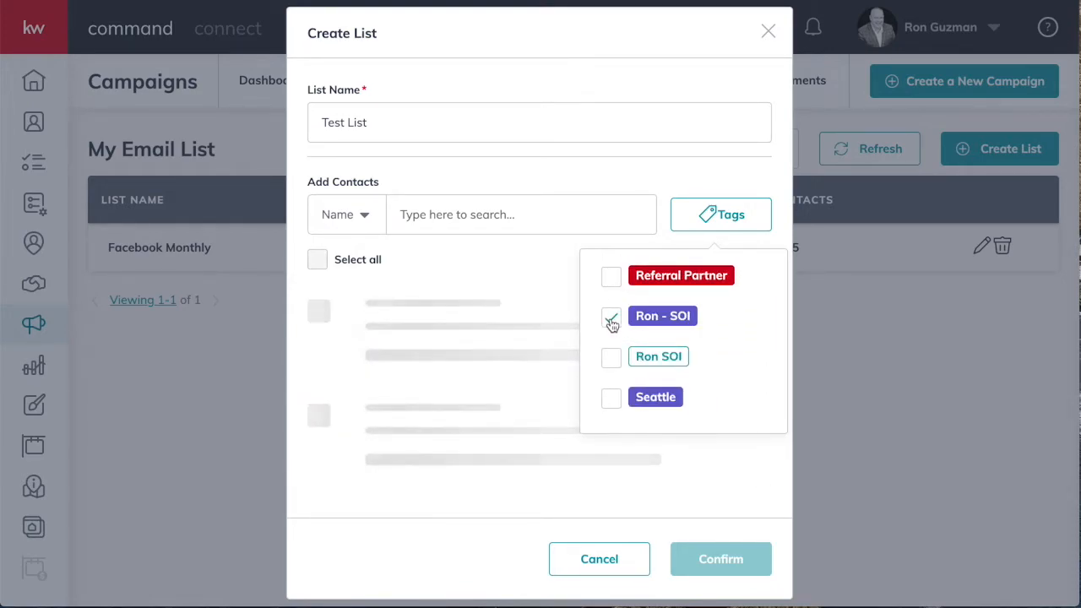
pyautogui.click(568, 251)
pyautogui.scroll(-3, 517, 420)
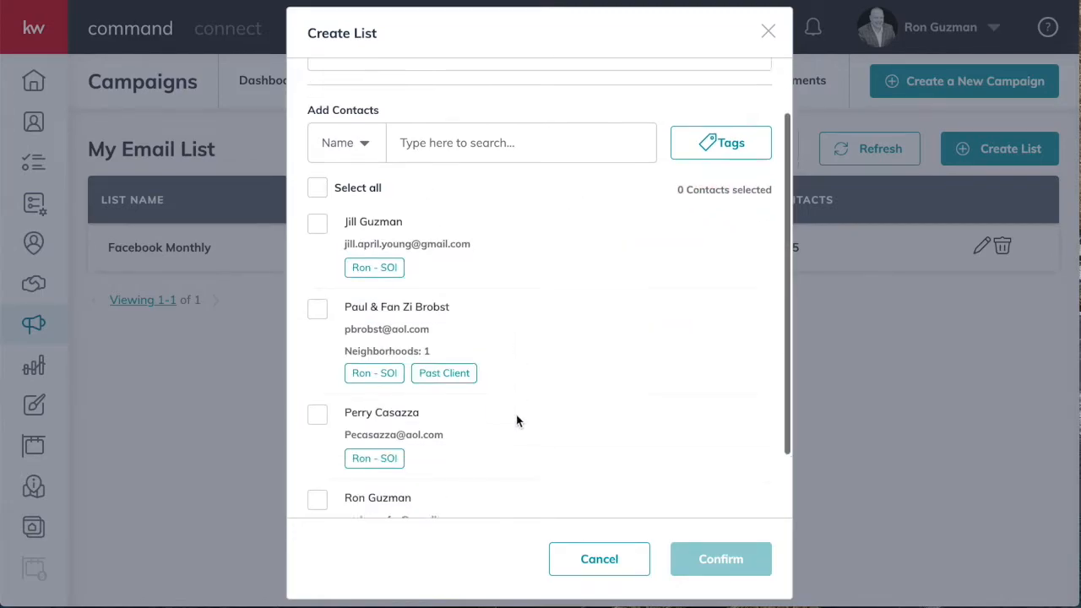
pyautogui.scroll(3, 516, 420)
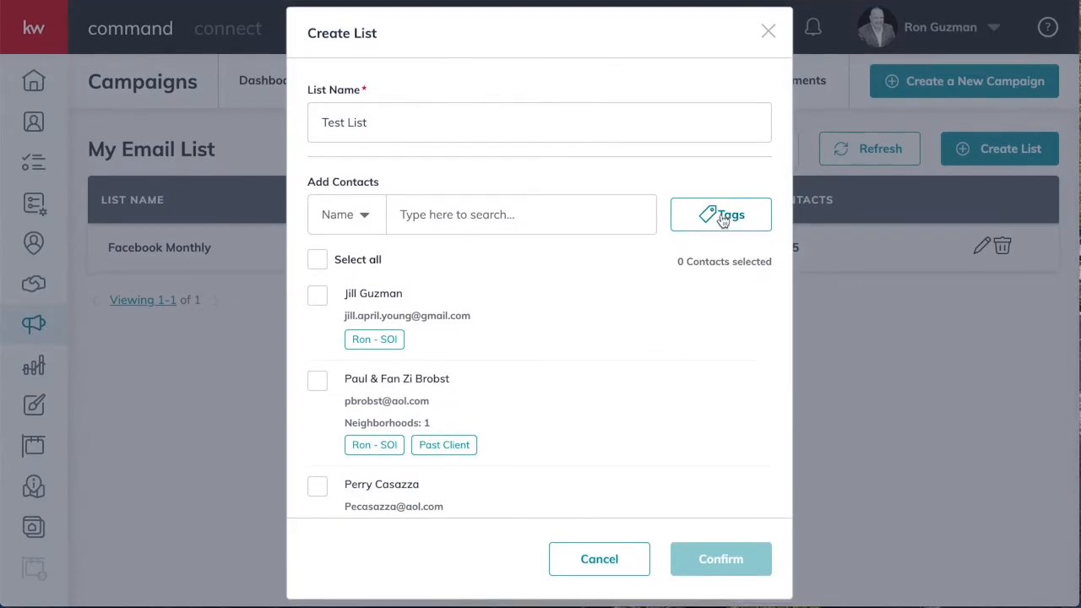
# - Search the contacts by first name, add the match carrying the SOI tag, and save the list
pyautogui.click(543, 217)
pyautogui.write('jile')
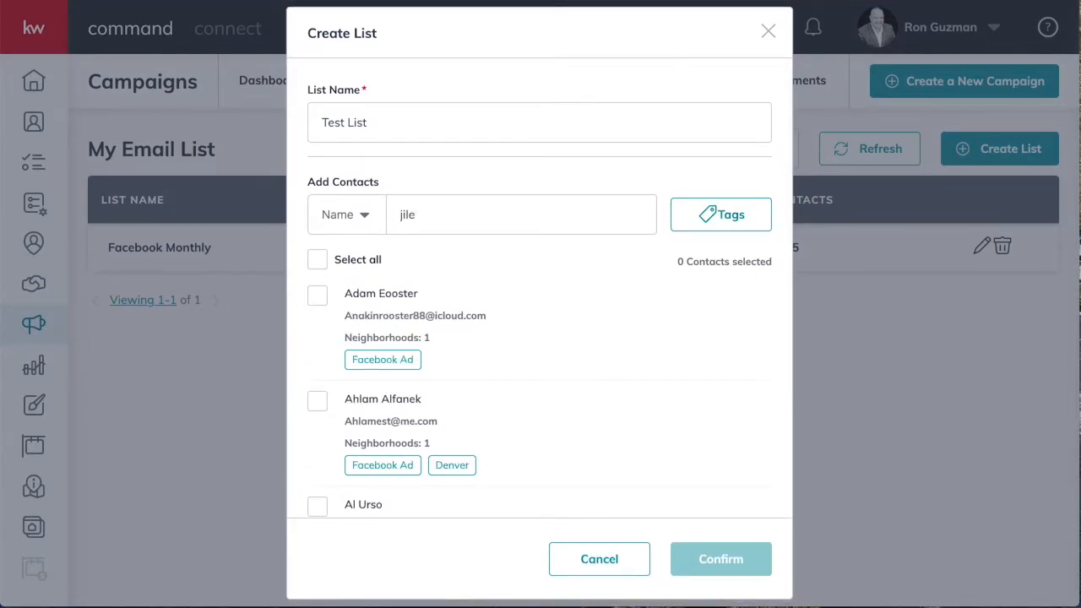
pyautogui.press('BackSpace')
pyautogui.write('l')
pyautogui.click(316, 305)
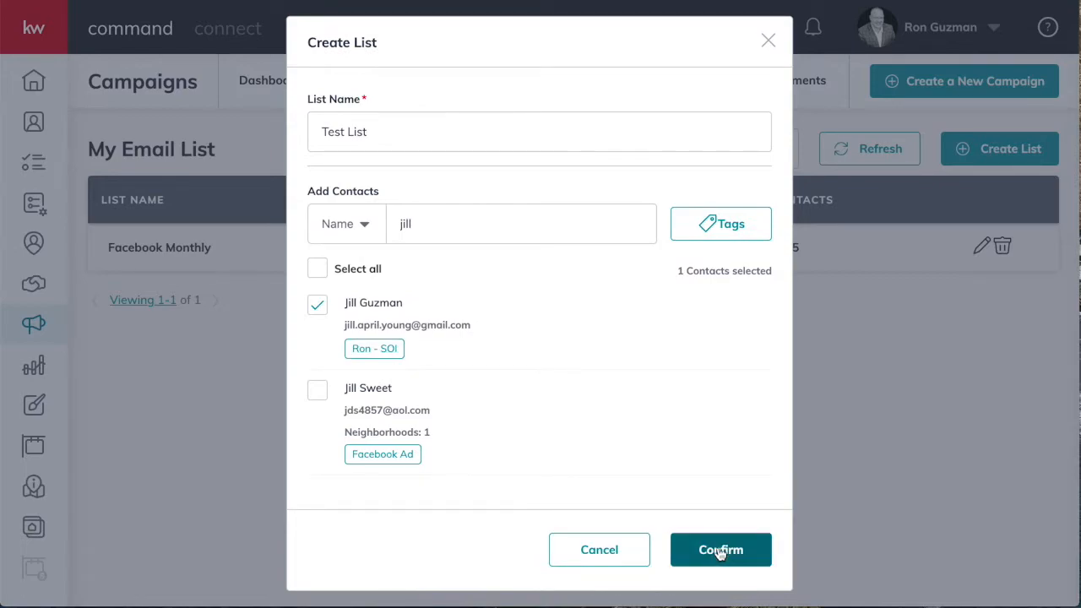
pyautogui.click(720, 549)
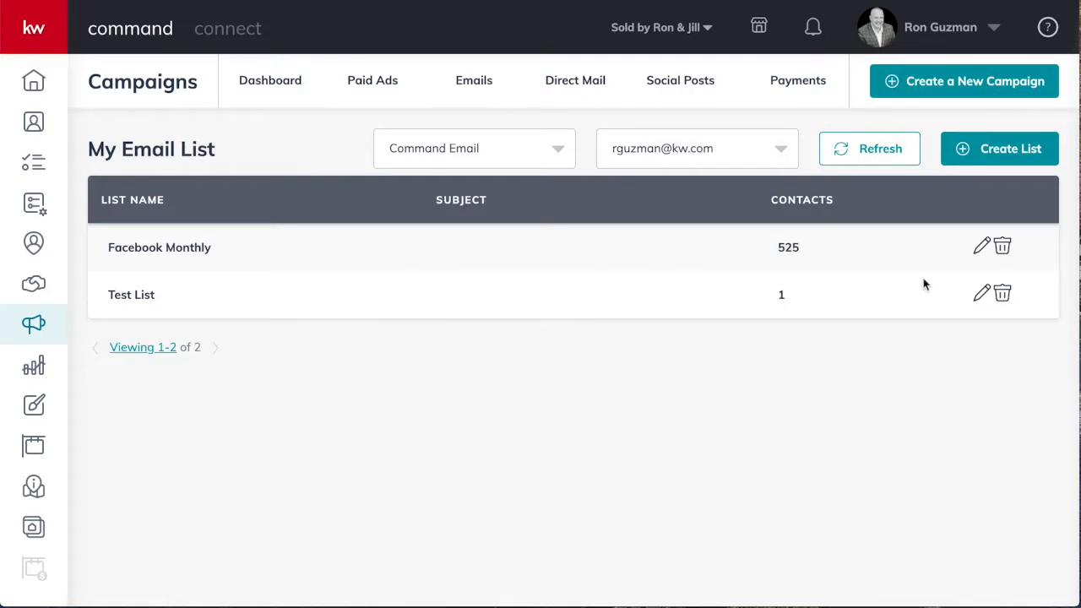
# - Create an email campaign named "Test Test" with the Brand Awareness goal, run through Command Email, and proceed to its setup
pyautogui.click(970, 86)
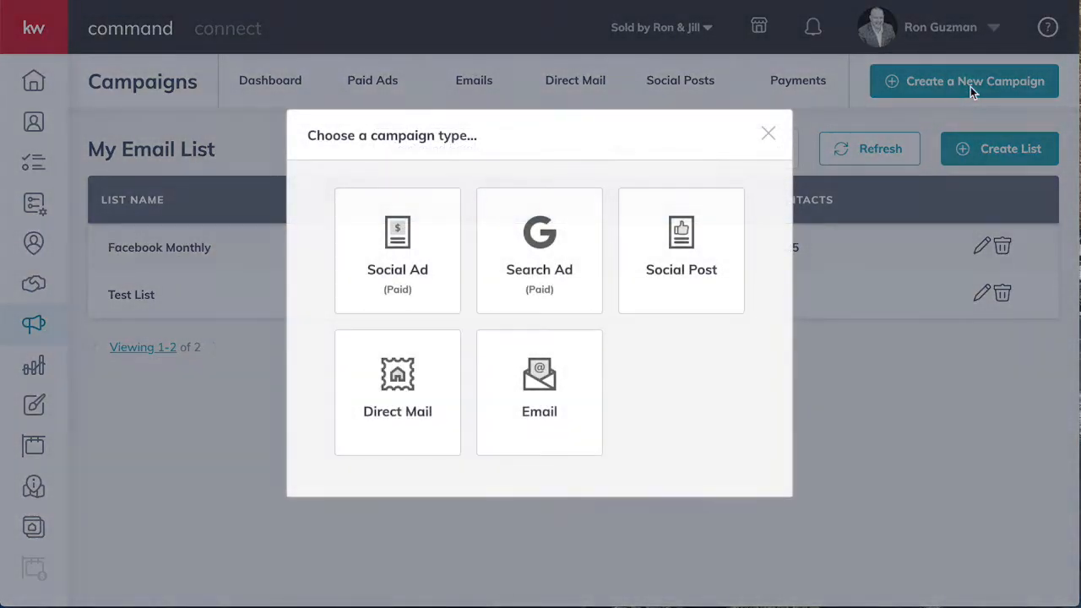
pyautogui.click(524, 398)
pyautogui.write('Test Test')
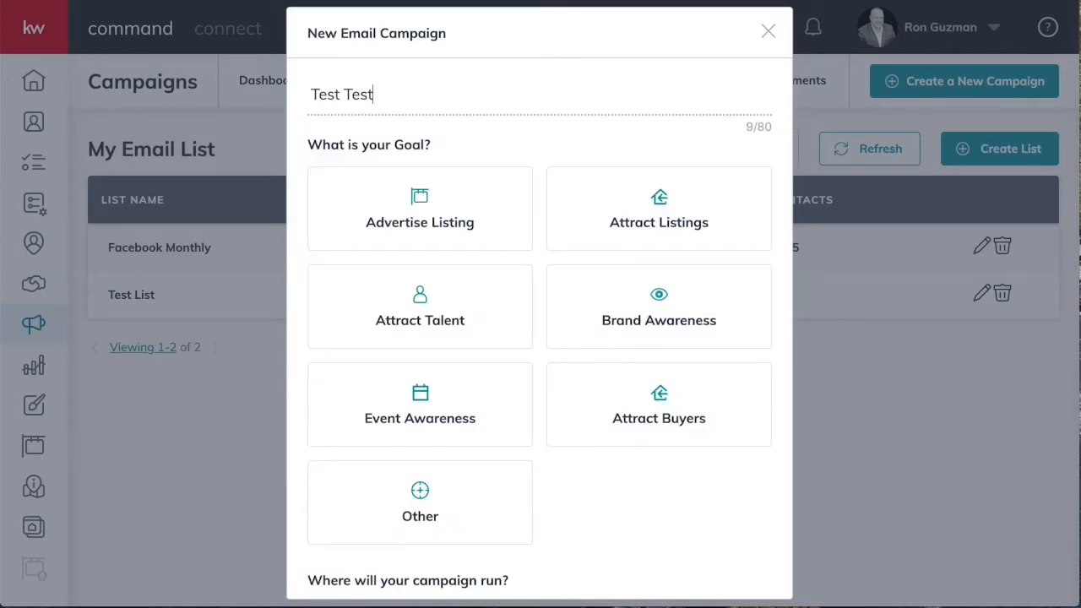
pyautogui.click(618, 484)
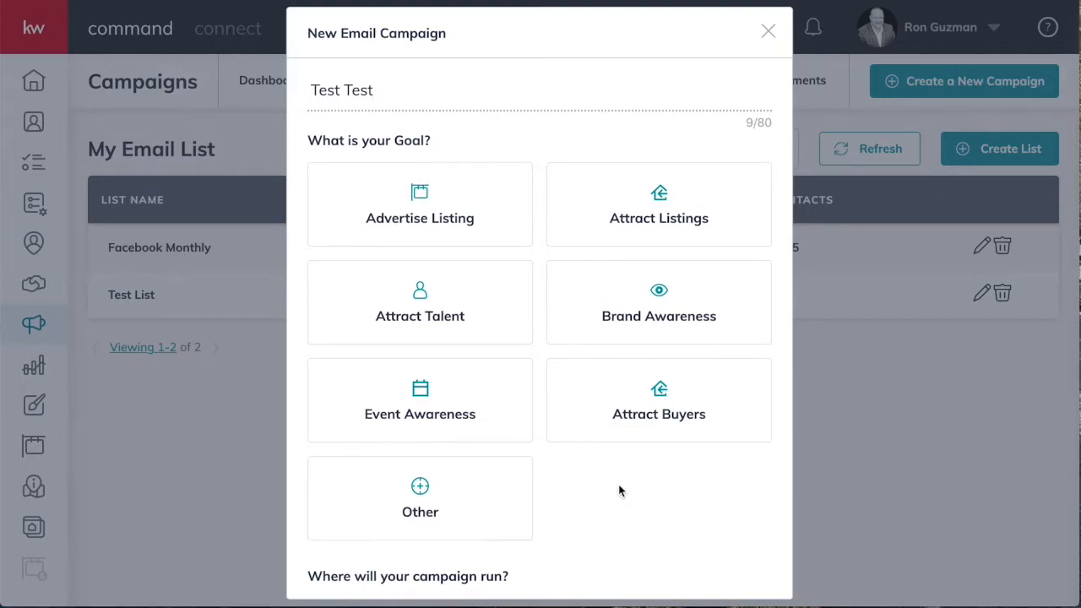
pyautogui.click(649, 329)
pyautogui.scroll(-2, 647, 488)
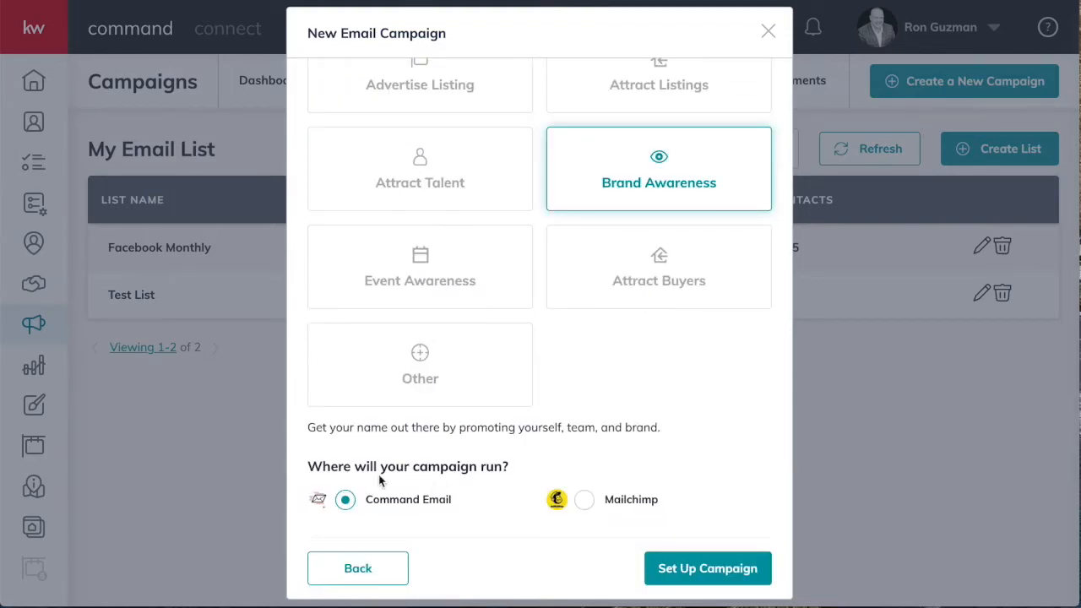
pyautogui.click(344, 499)
pyautogui.click(695, 572)
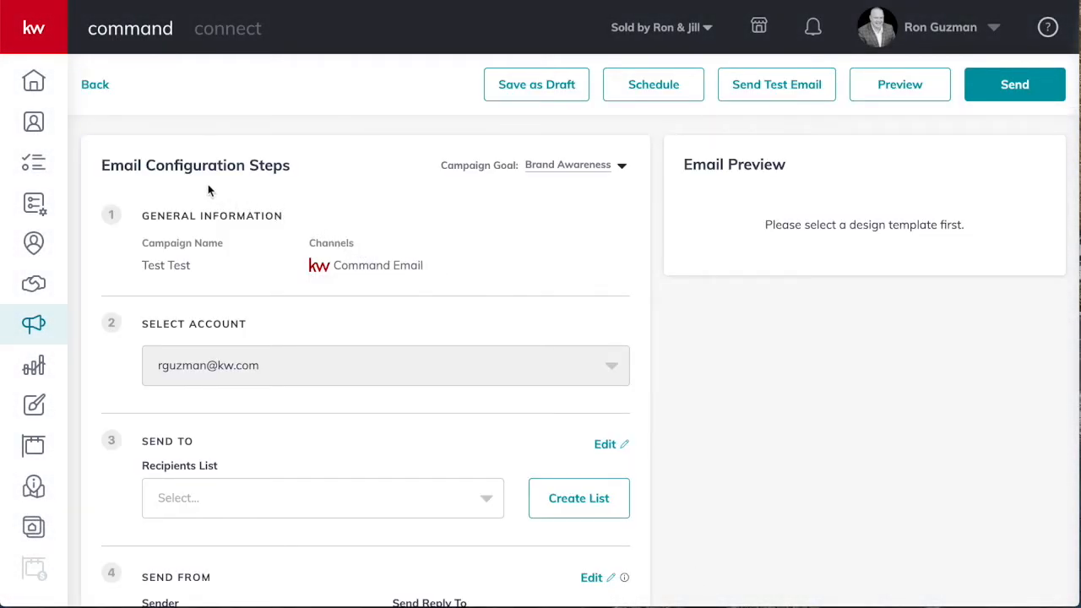
# - Set the campaign's recipients list to Test List
pyautogui.scroll(-1, 364, 333)
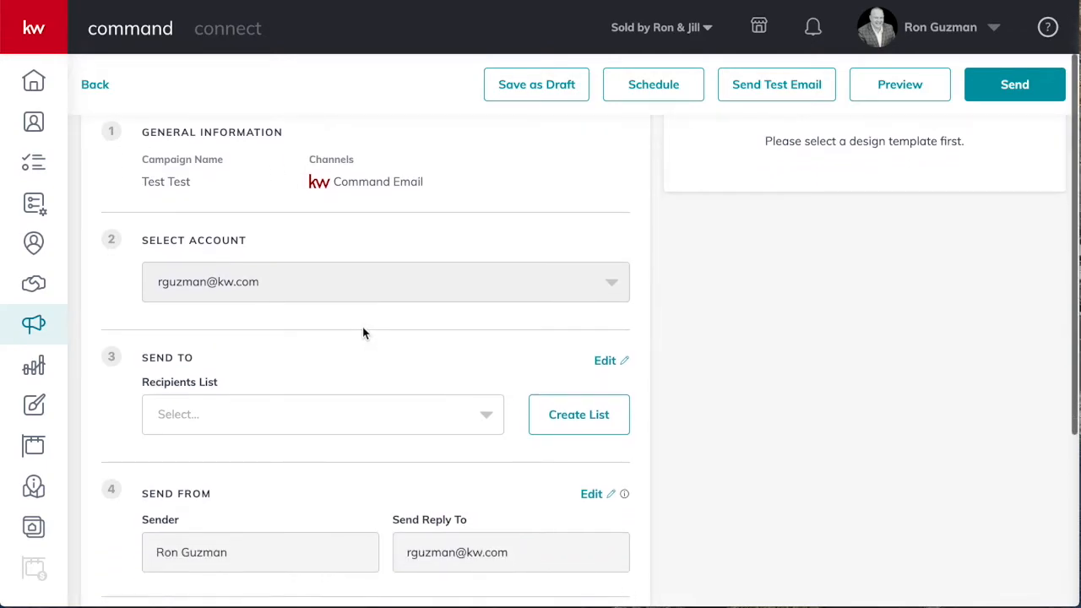
pyautogui.click(483, 417)
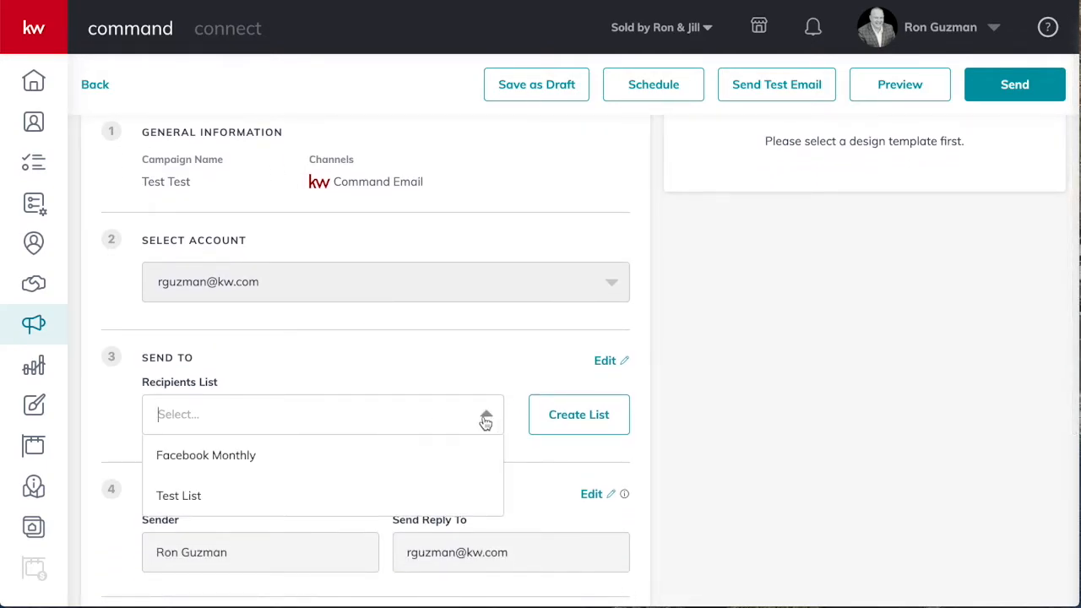
pyautogui.click(192, 502)
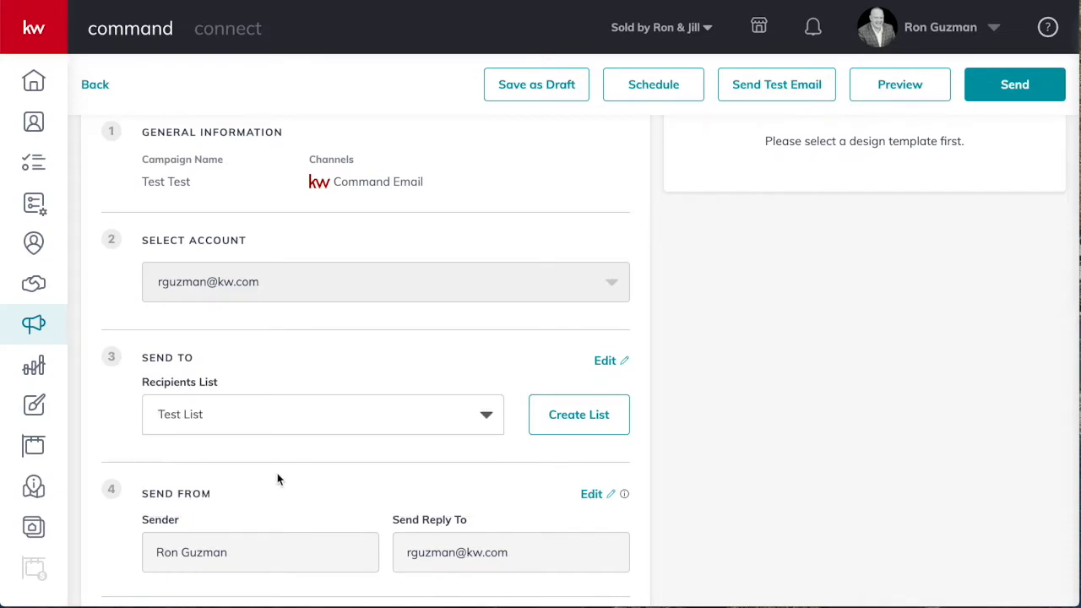
# - Enter "Test Open" as the email's subject
pyautogui.scroll(-3, 278, 479)
pyautogui.scroll(-1, 279, 478)
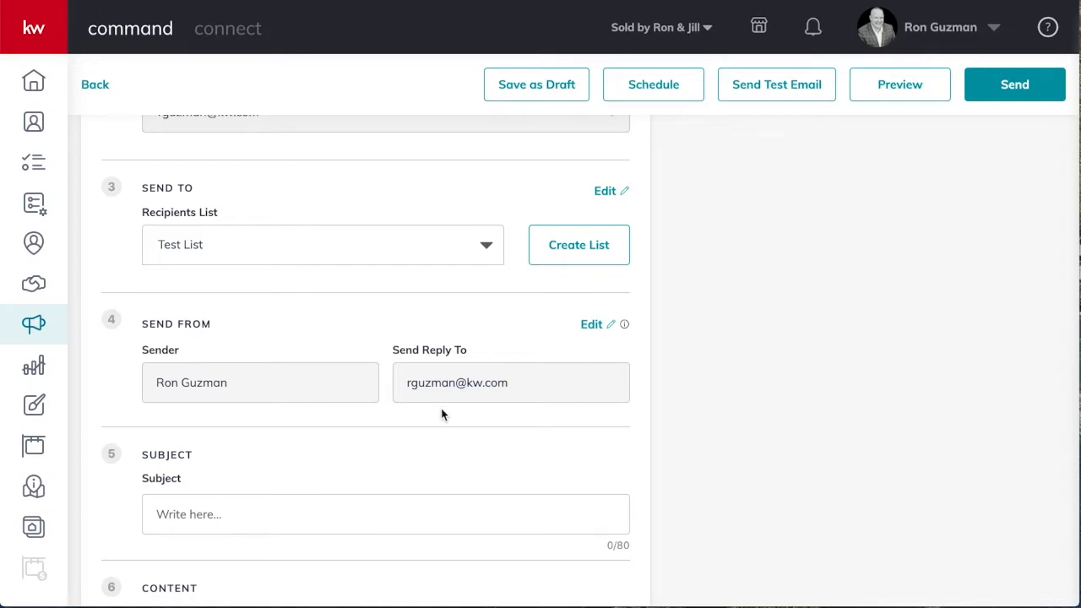
pyautogui.scroll(-2, 440, 414)
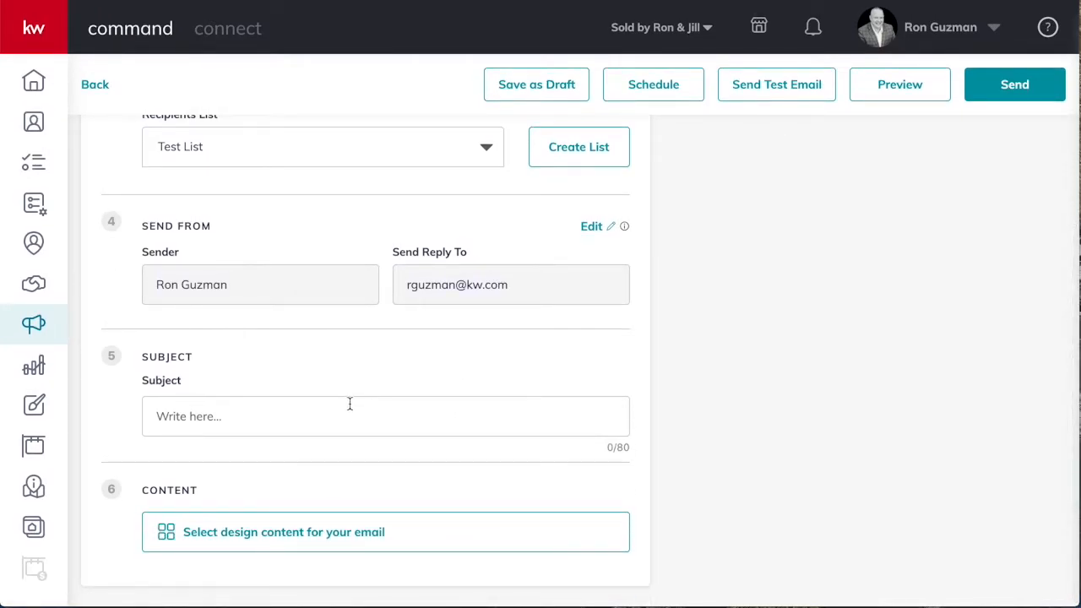
pyautogui.click(180, 412)
pyautogui.write('Test Open')
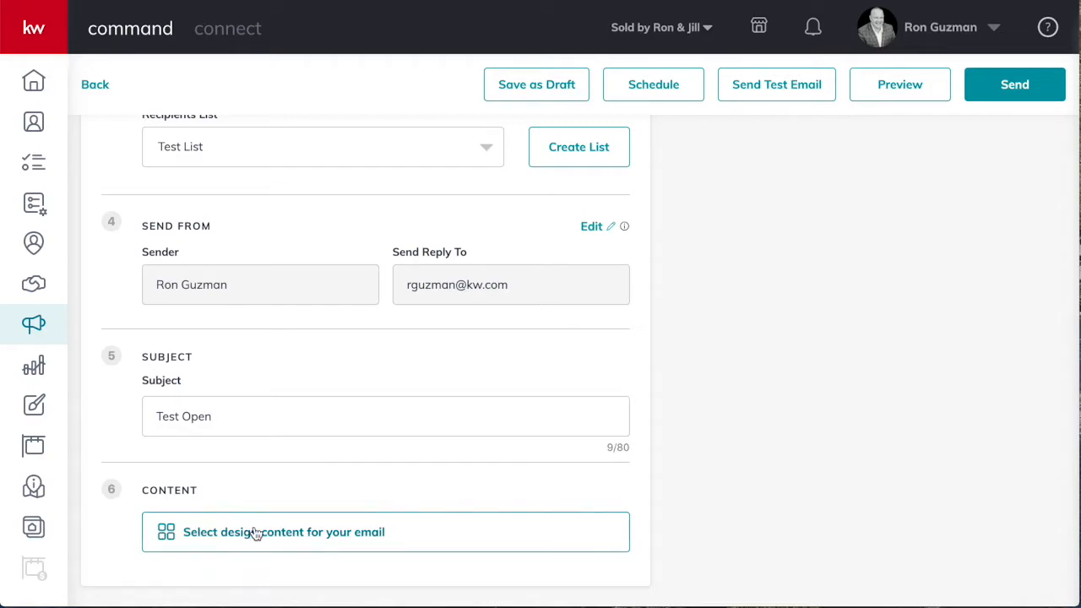
# - Open the KWRI template Newsletter Style 1 as the email's design content and look through its layout
pyautogui.click(311, 542)
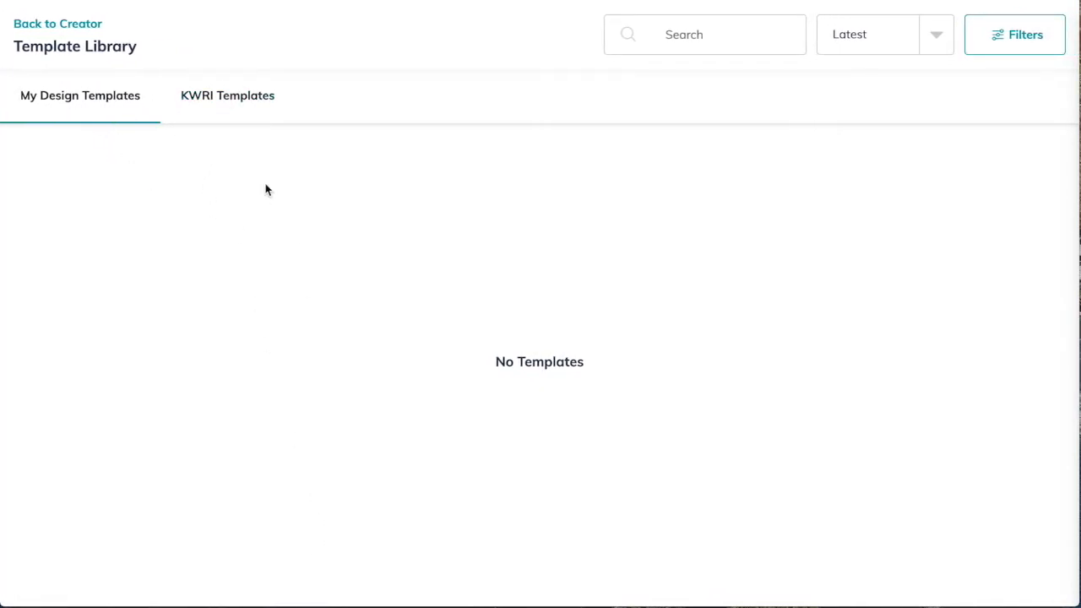
pyautogui.click(218, 102)
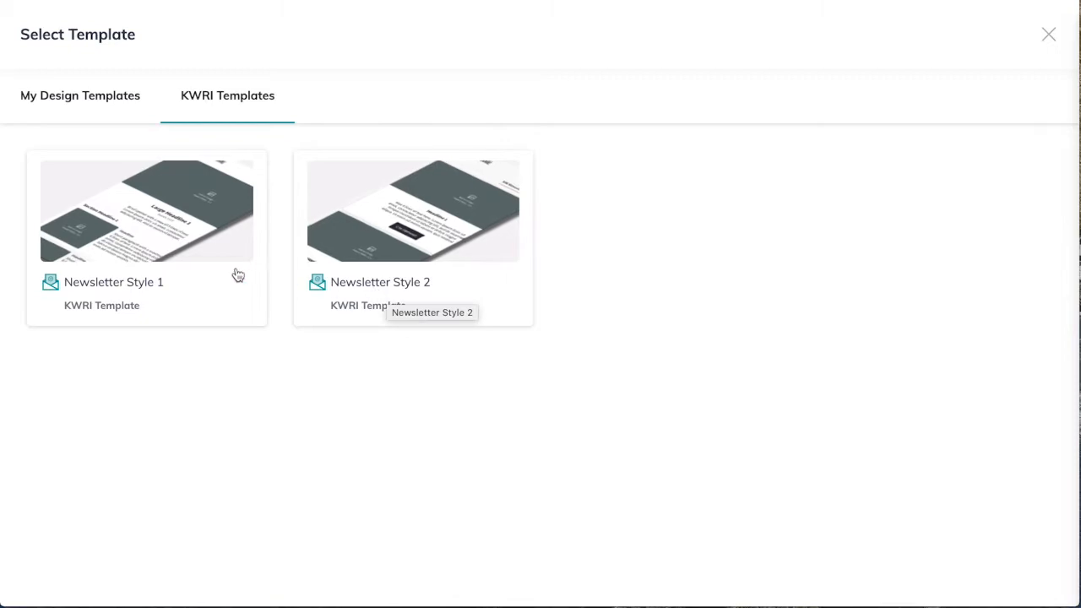
pyautogui.click(173, 257)
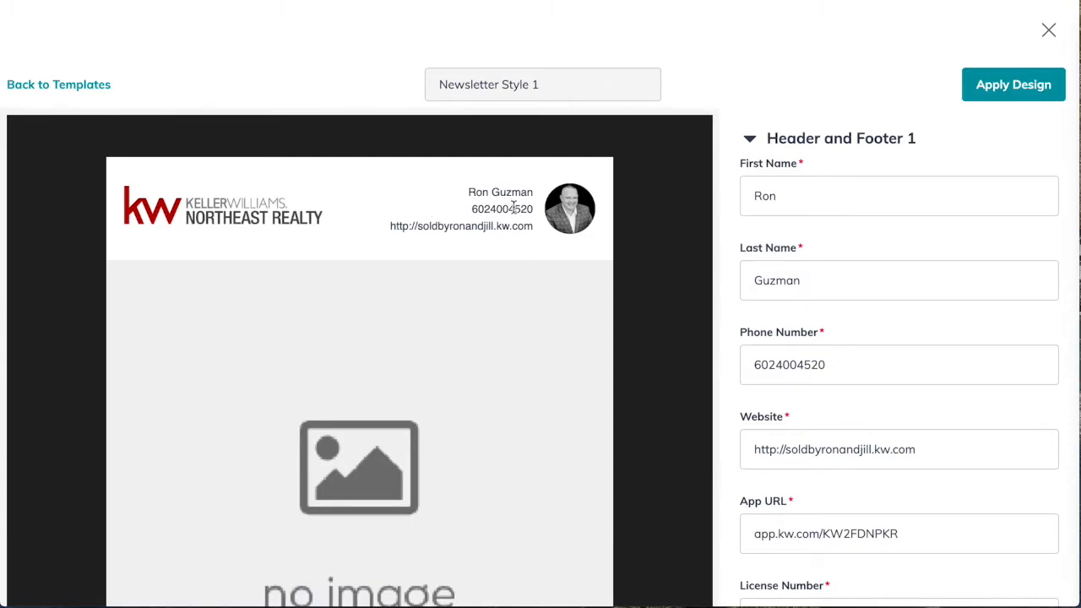
pyautogui.scroll(-5, 557, 308)
pyautogui.scroll(-12, 557, 307)
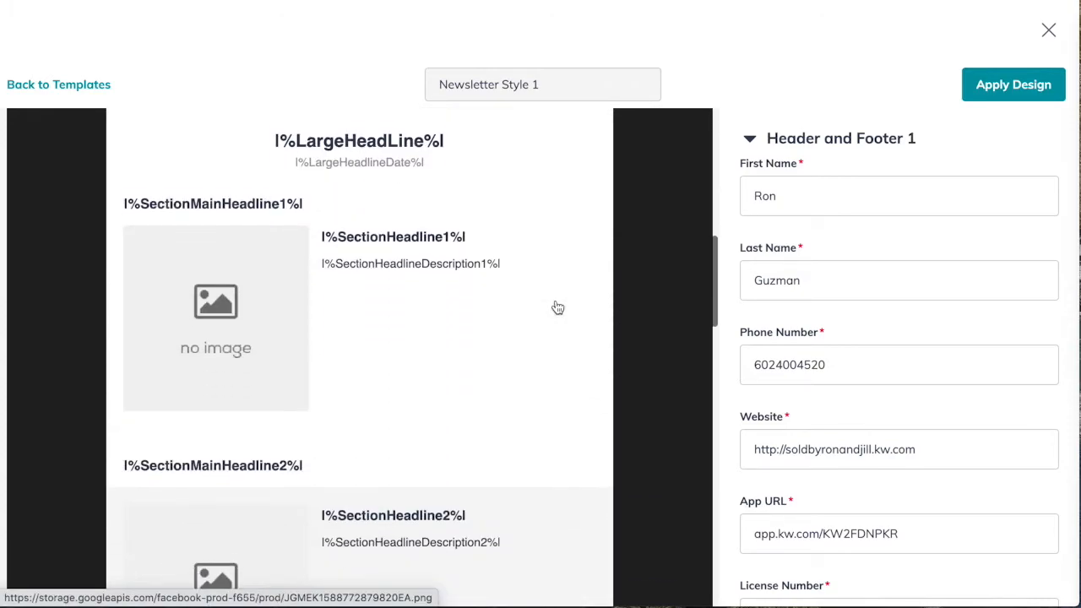
# - Examine the rest of the Newsletter Style 1 layout and its header, banner and section headline fields
pyautogui.scroll(-8, 556, 307)
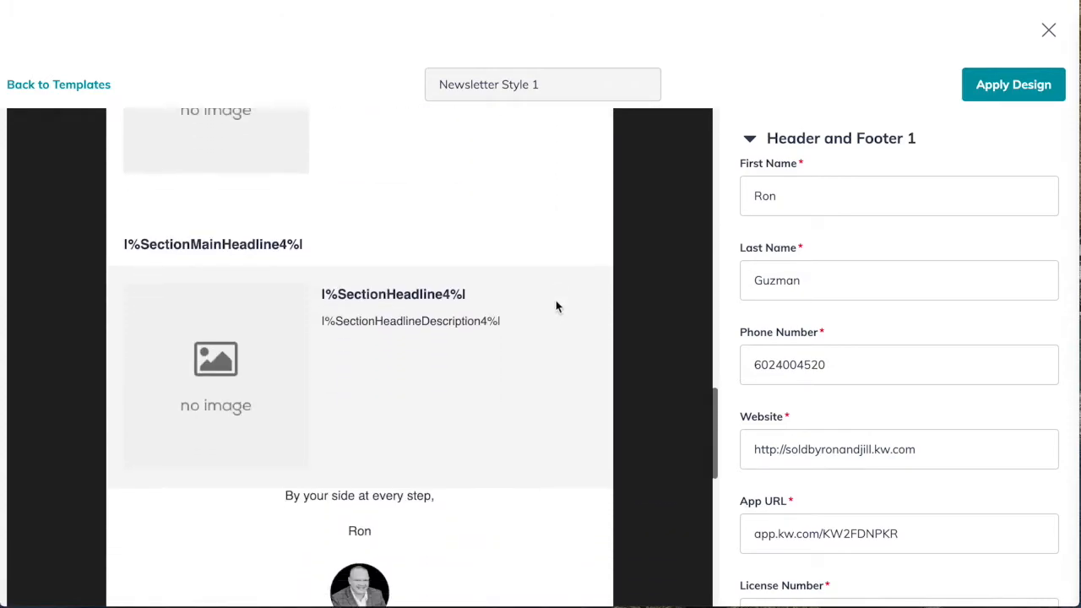
pyautogui.scroll(-2, 556, 307)
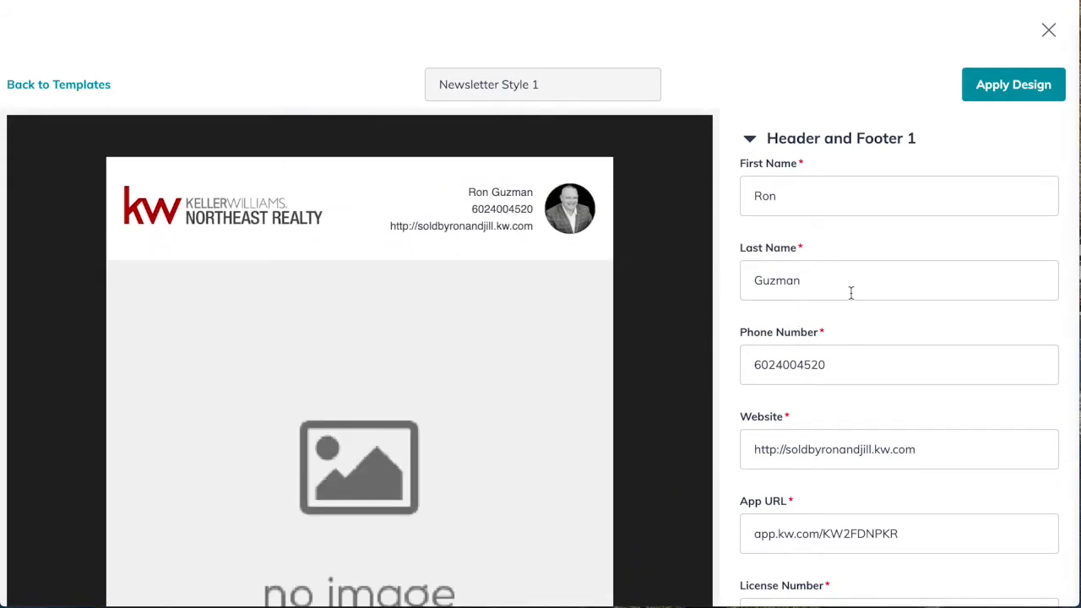
pyautogui.scroll(-3, 869, 374)
pyautogui.scroll(-6, 869, 375)
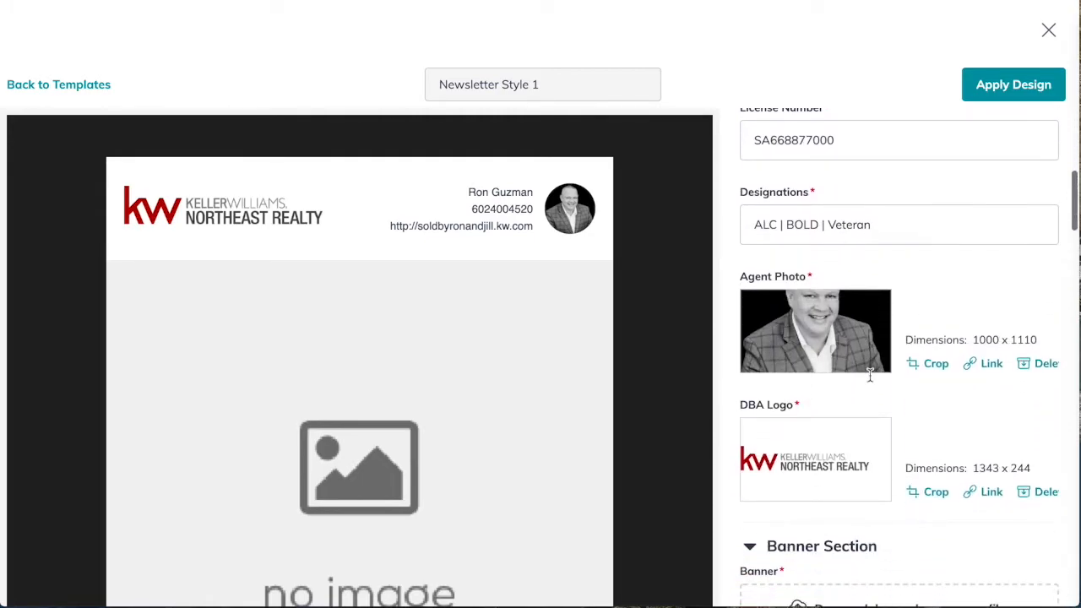
pyautogui.scroll(-6, 870, 375)
pyautogui.scroll(-5, 482, 410)
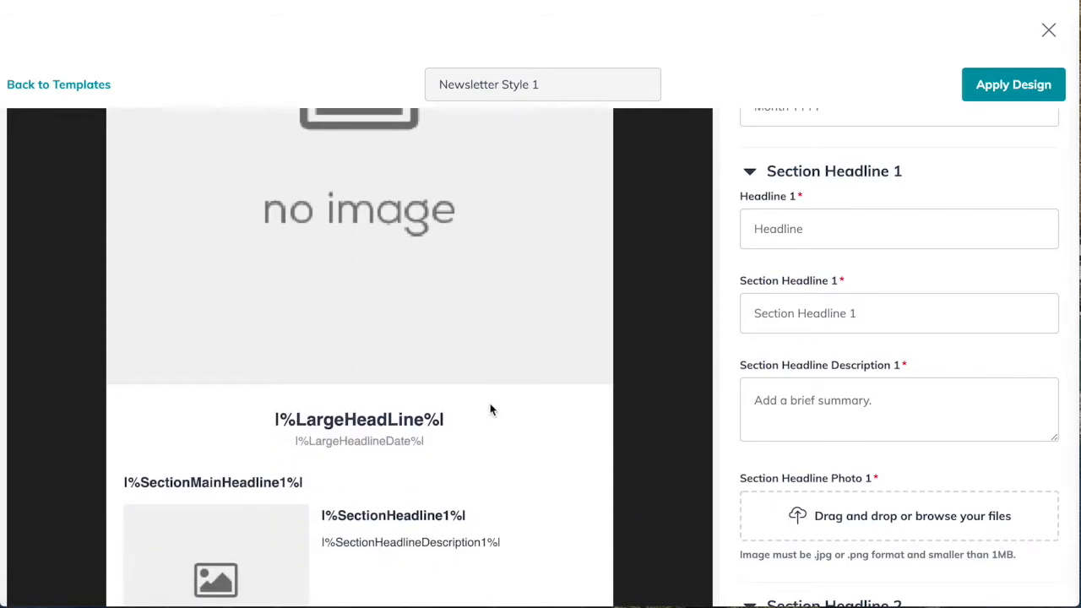
# - Open the KWRI template Newsletter Style 2, examine its layout, and close it without applying the design
pyautogui.click(89, 99)
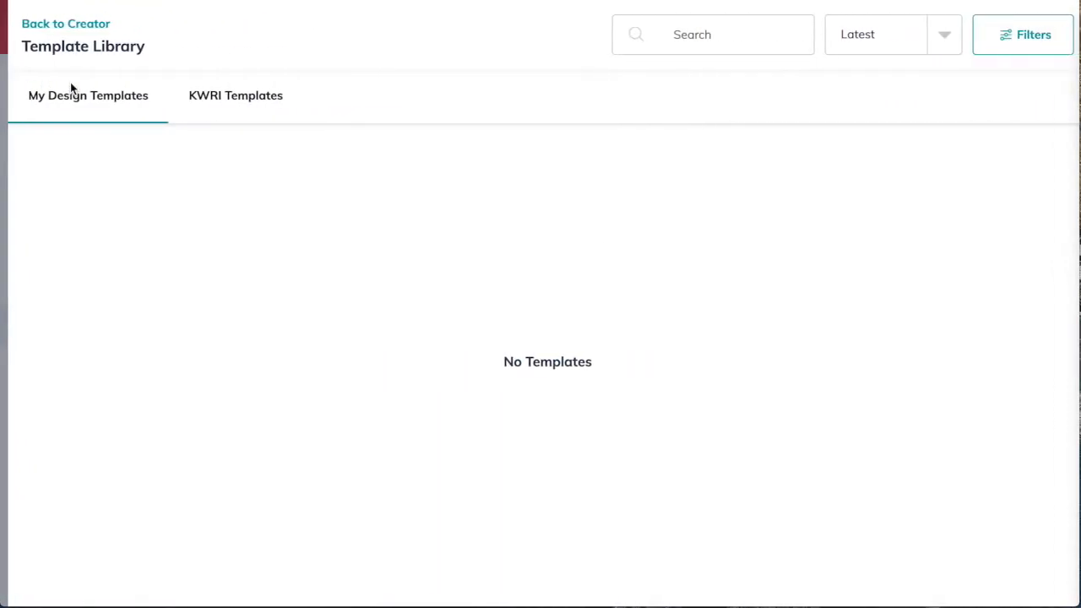
pyautogui.click(250, 105)
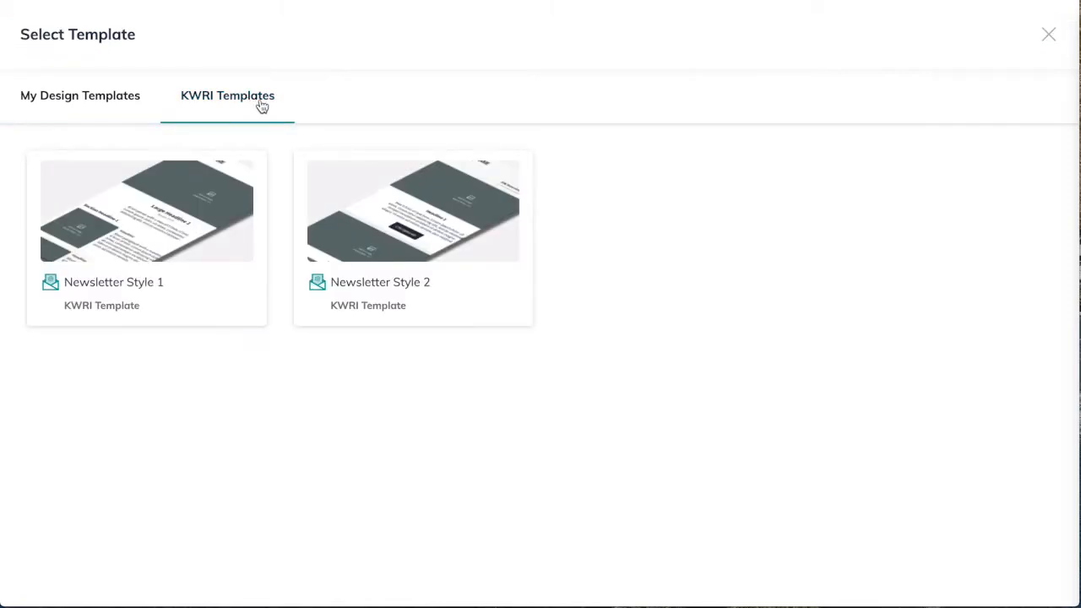
pyautogui.click(384, 201)
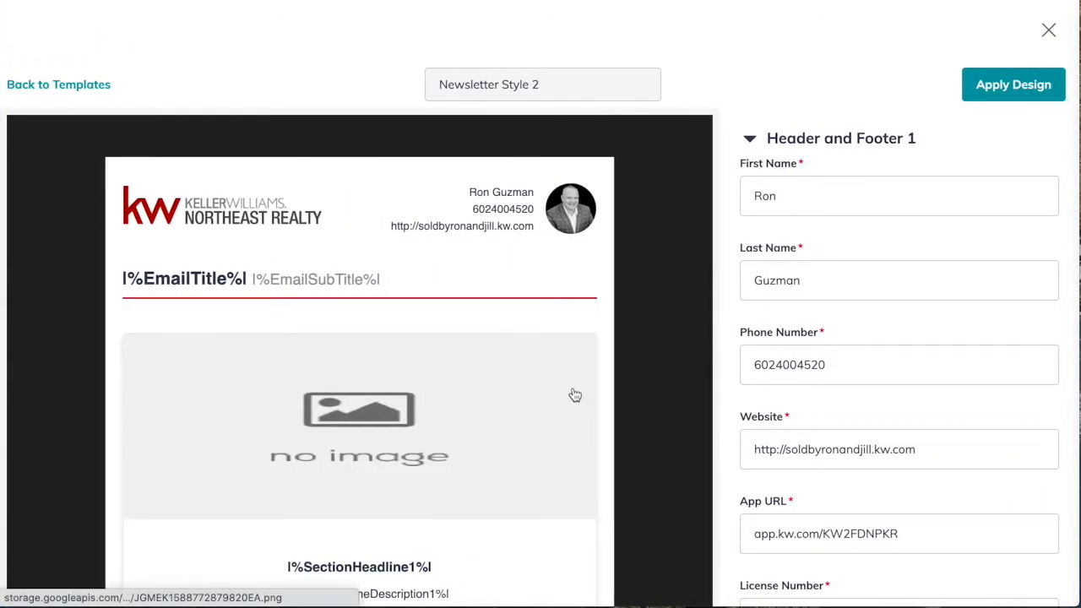
pyautogui.scroll(-1, 574, 393)
pyautogui.scroll(-3, 575, 389)
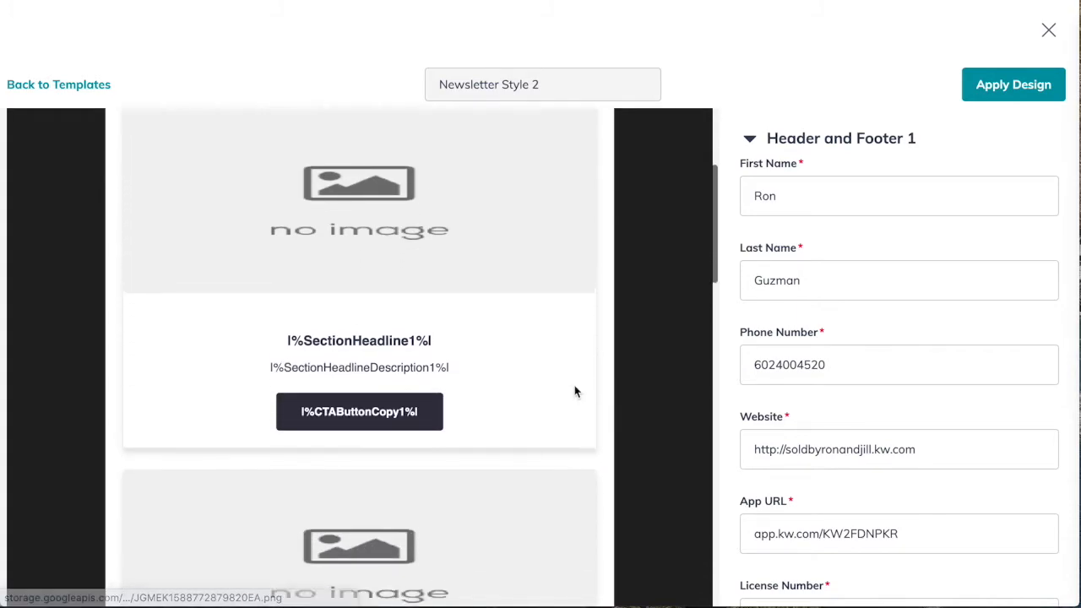
pyautogui.scroll(4, 578, 390)
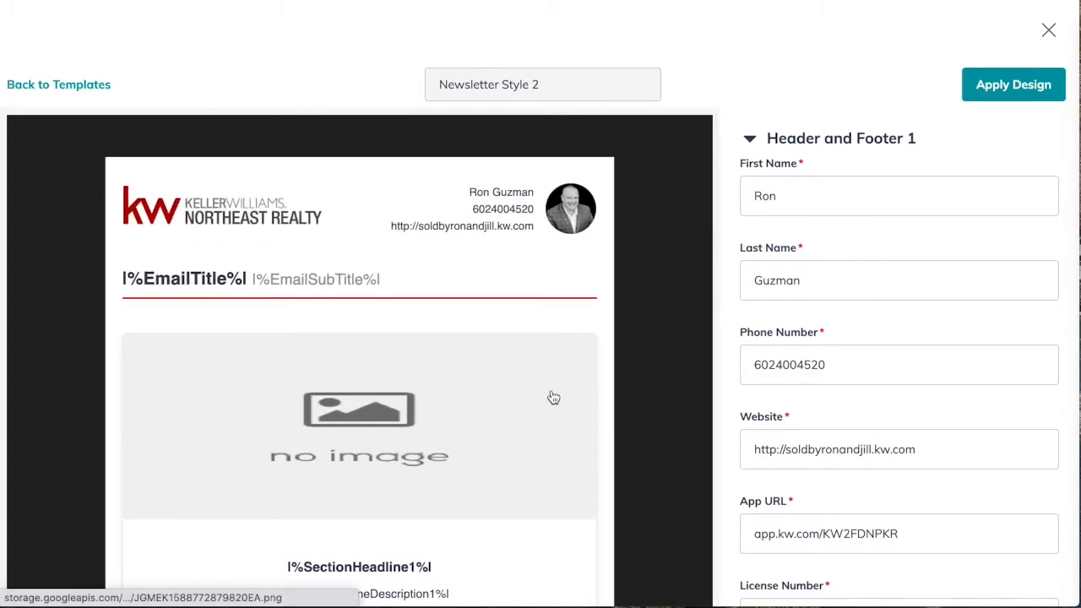
pyautogui.scroll(-6, 554, 397)
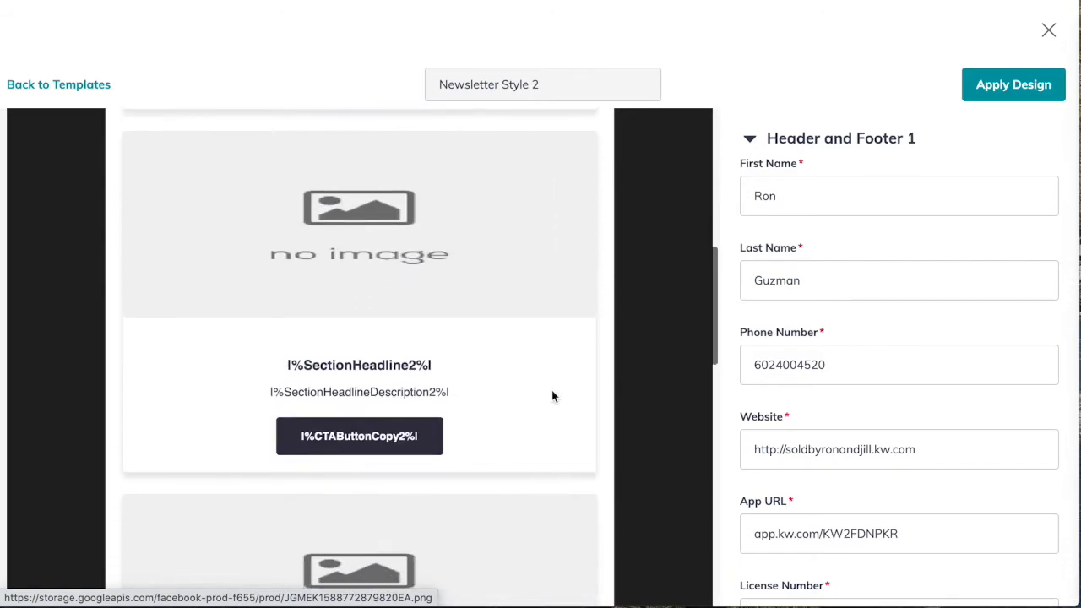
pyautogui.scroll(-9, 553, 397)
pyautogui.scroll(-3, 553, 397)
pyautogui.scroll(15, 553, 397)
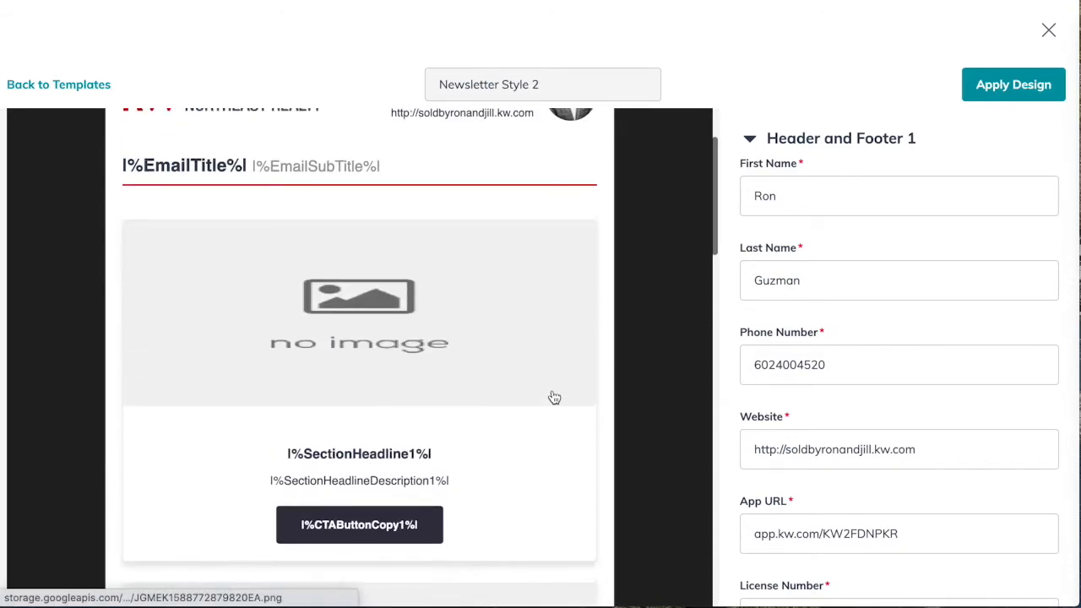
pyautogui.scroll(2, 554, 397)
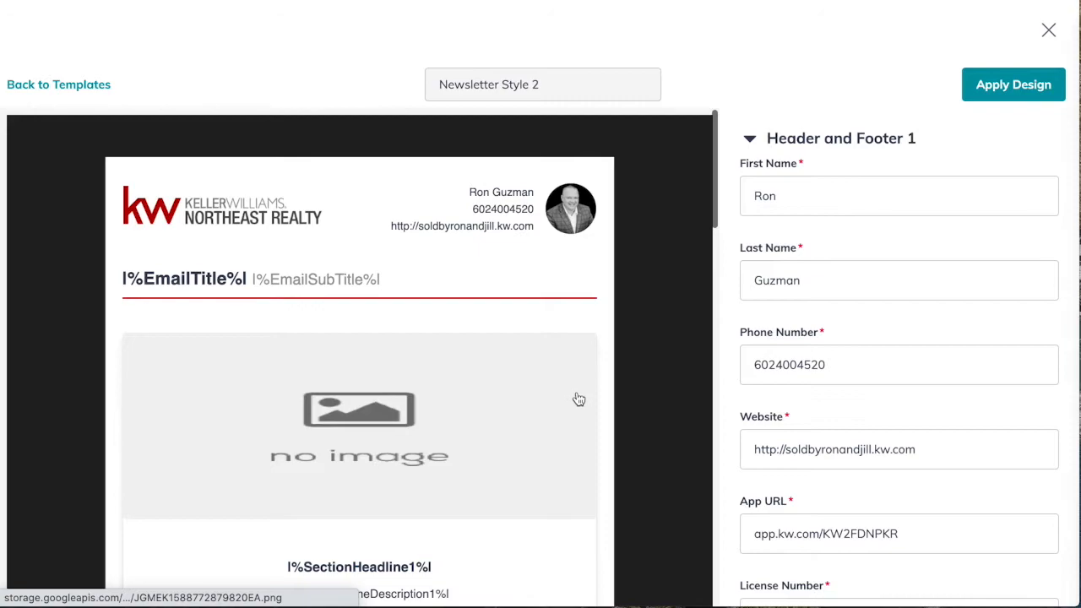
pyautogui.click(1048, 33)
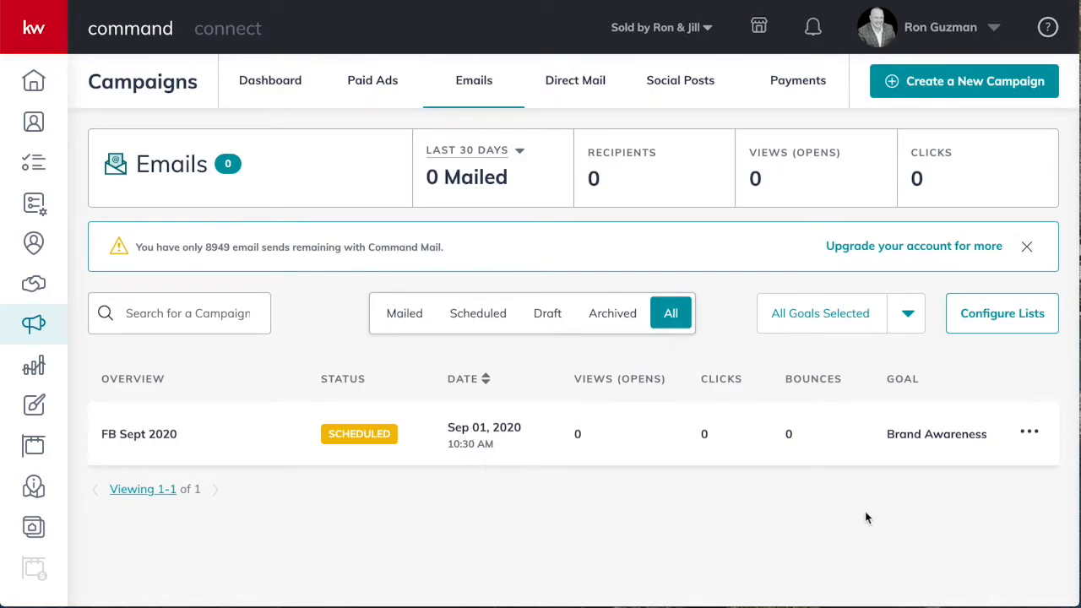
# - Open the FB Sept 2020 email campaign for editing and examine its email preview from header to footer
pyautogui.click(1029, 434)
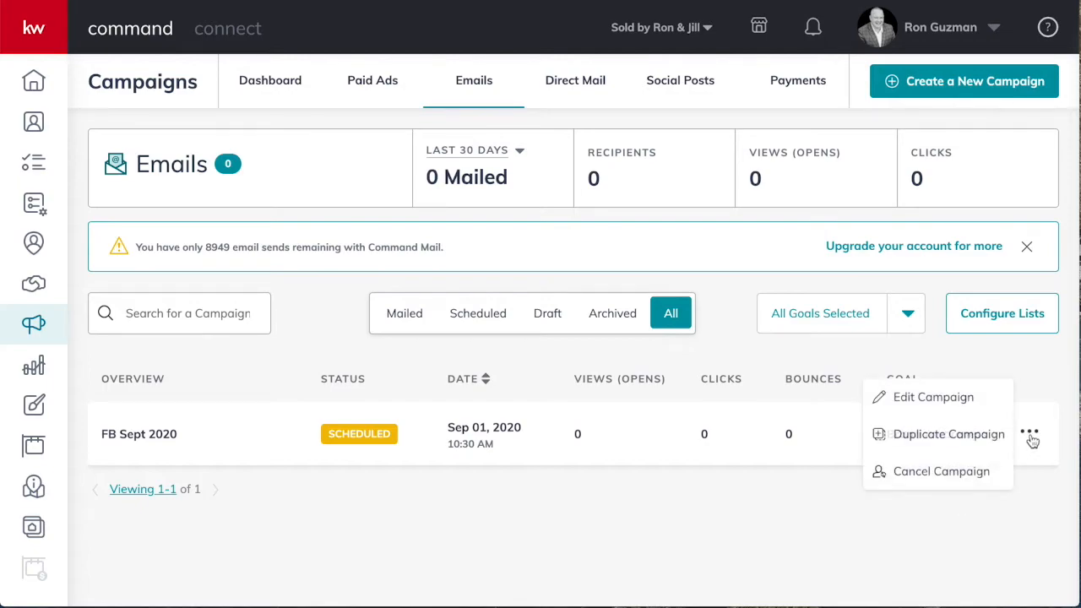
pyautogui.click(982, 408)
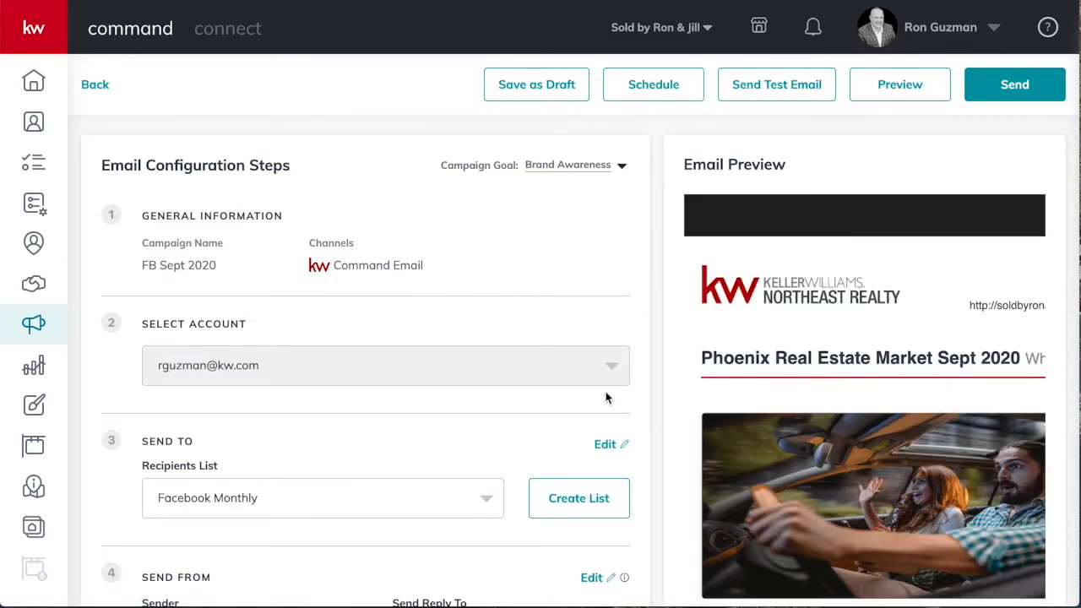
pyautogui.scroll(-5, 760, 434)
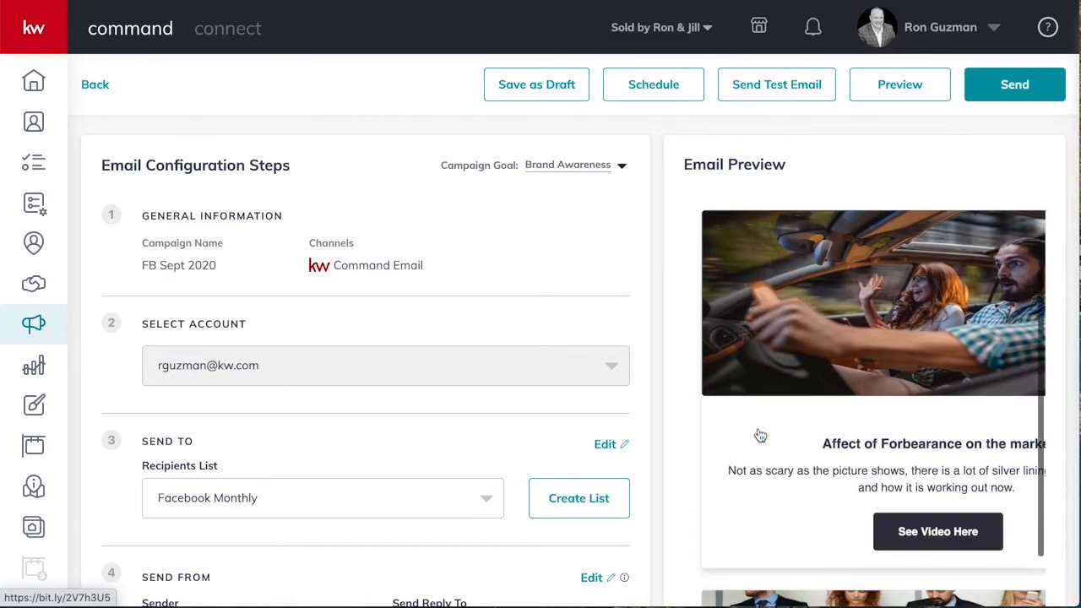
pyautogui.scroll(5, 697, 360)
pyautogui.scroll(-1, 698, 360)
pyautogui.scroll(-6, 698, 361)
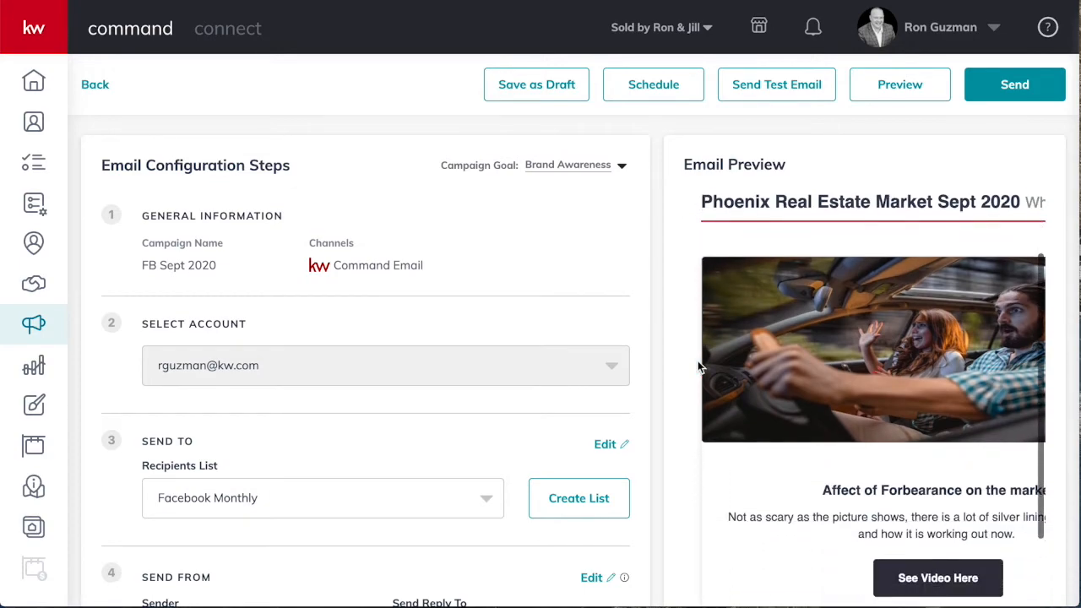
pyautogui.scroll(-8, 697, 366)
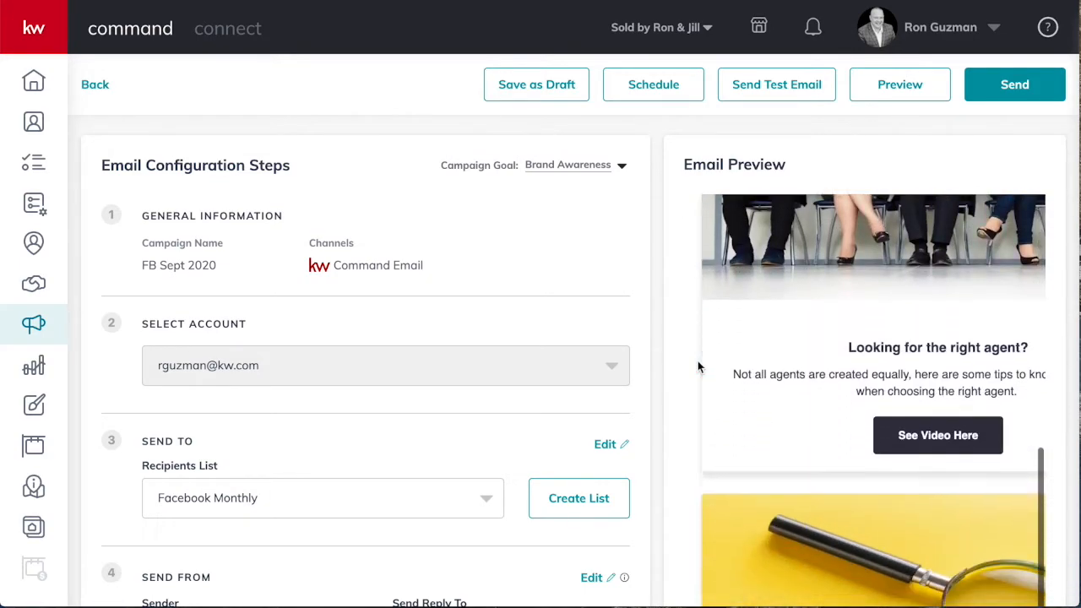
pyautogui.scroll(-5, 697, 367)
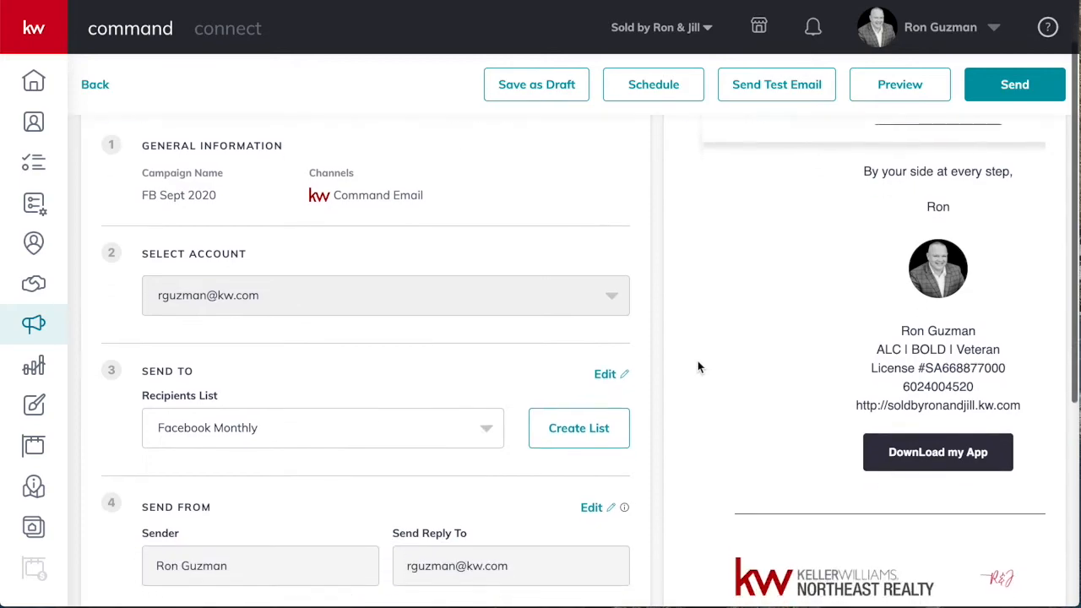
pyautogui.scroll(-1, 698, 366)
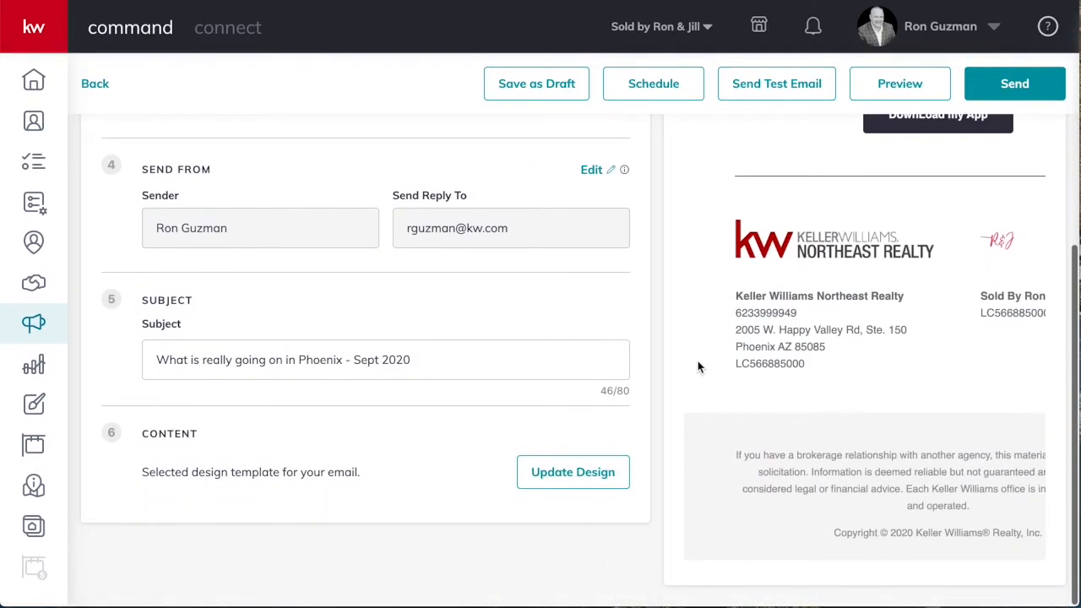
pyautogui.scroll(10, 697, 367)
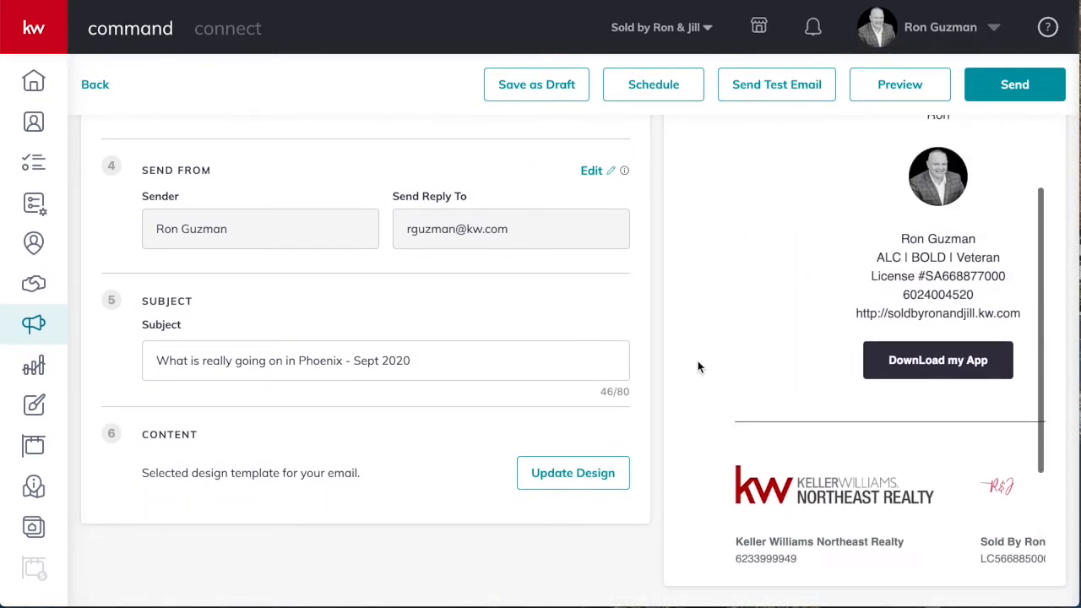
pyautogui.scroll(10, 698, 361)
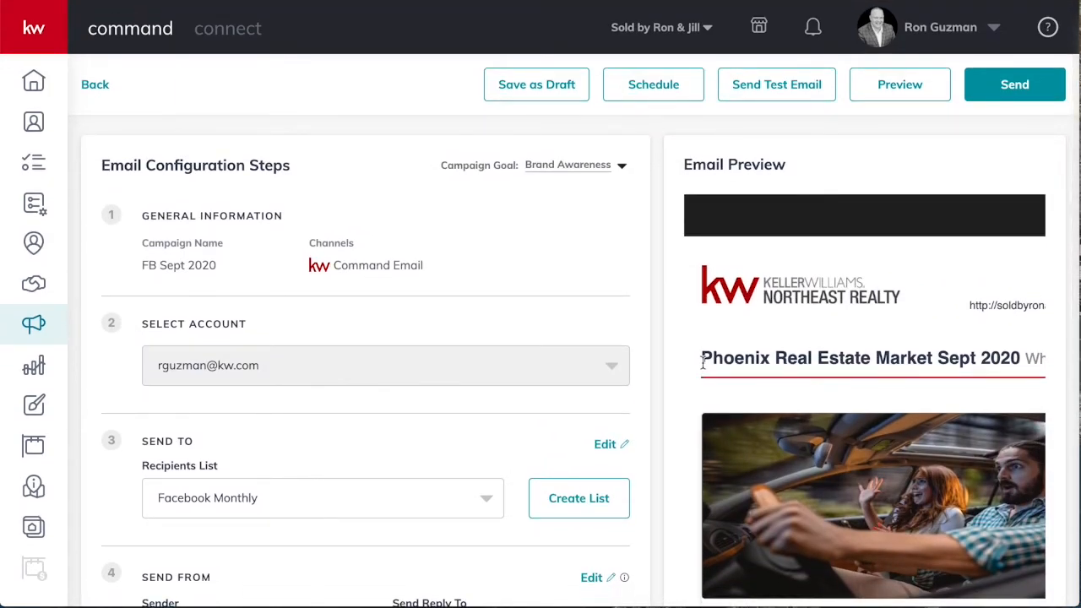
pyautogui.scroll(-5, 703, 362)
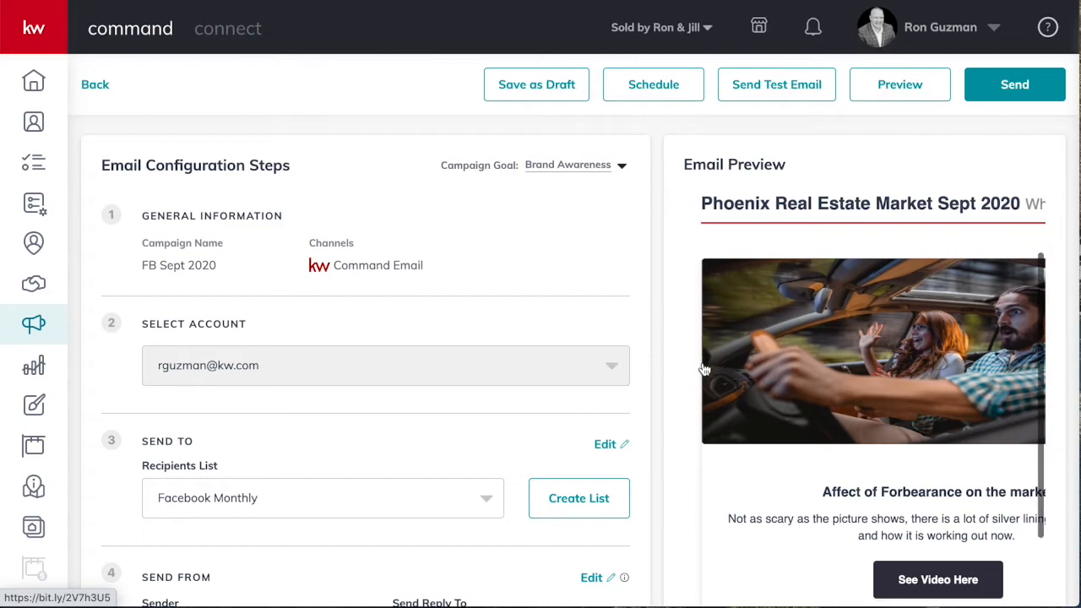
pyautogui.scroll(-5, 703, 369)
pyautogui.scroll(10, 703, 369)
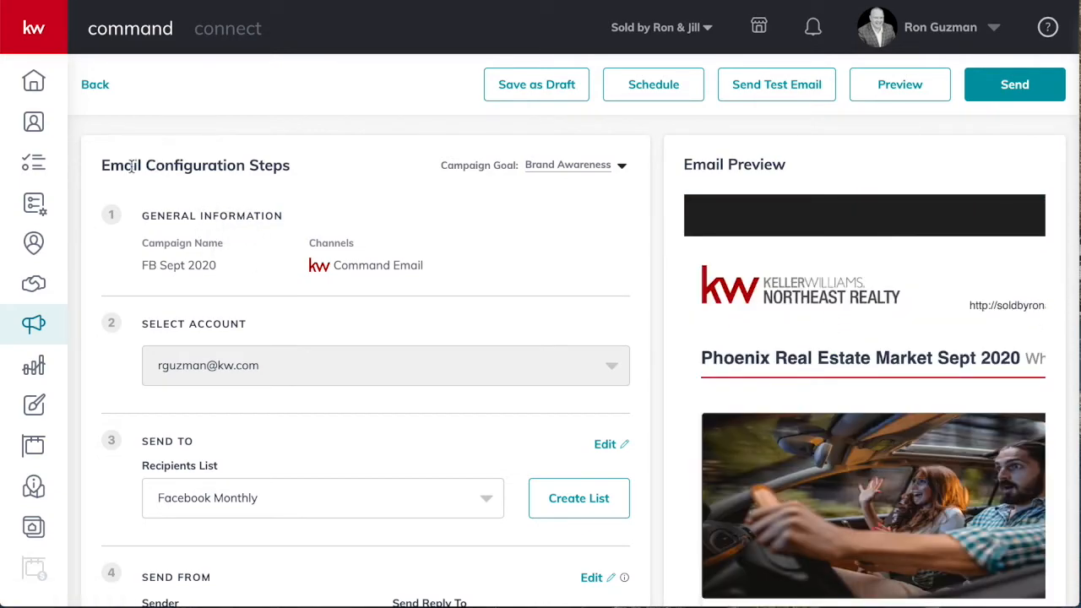
# - Review the FB Sept 2020 campaign's configuration steps, from general information through recipients, sender and subject to content
pyautogui.moveTo(101, 166); pyautogui.dragTo(285, 166)
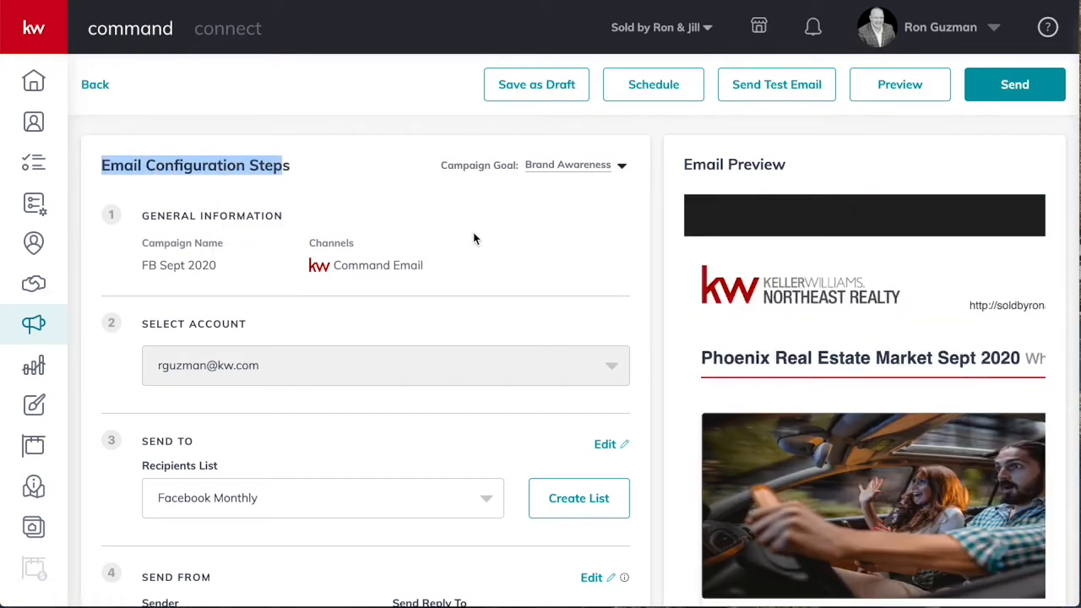
pyautogui.click(474, 241)
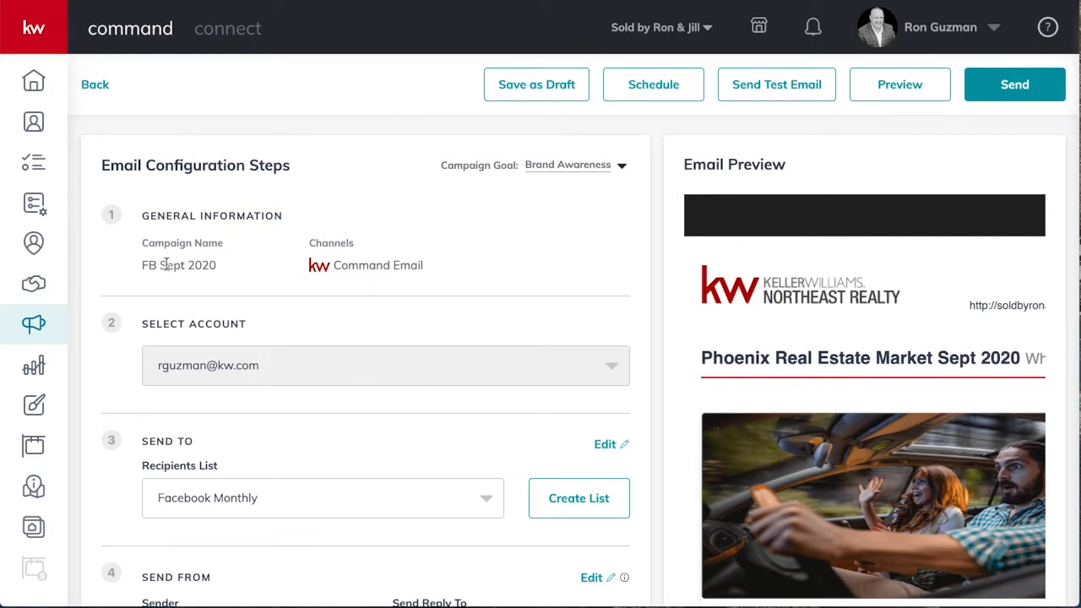
pyautogui.scroll(-3, 364, 302)
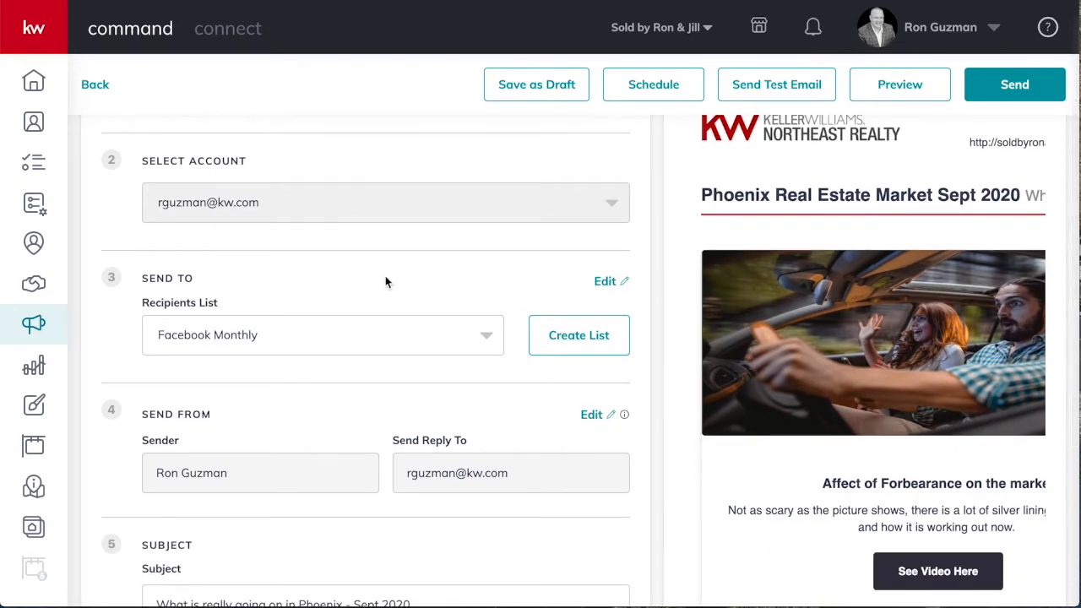
pyautogui.scroll(-1, 386, 282)
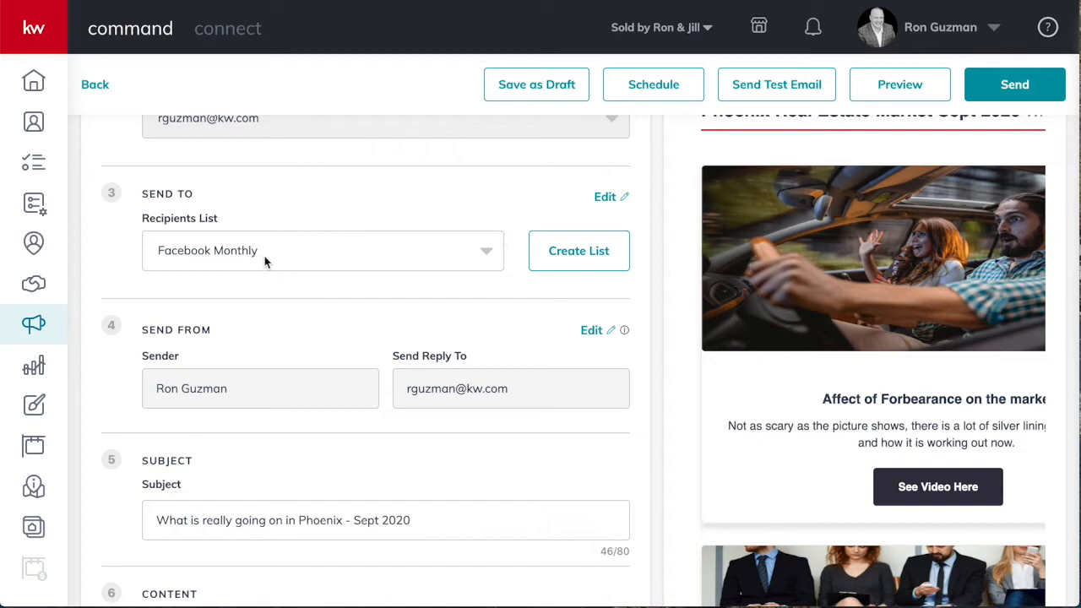
pyautogui.scroll(-3, 264, 256)
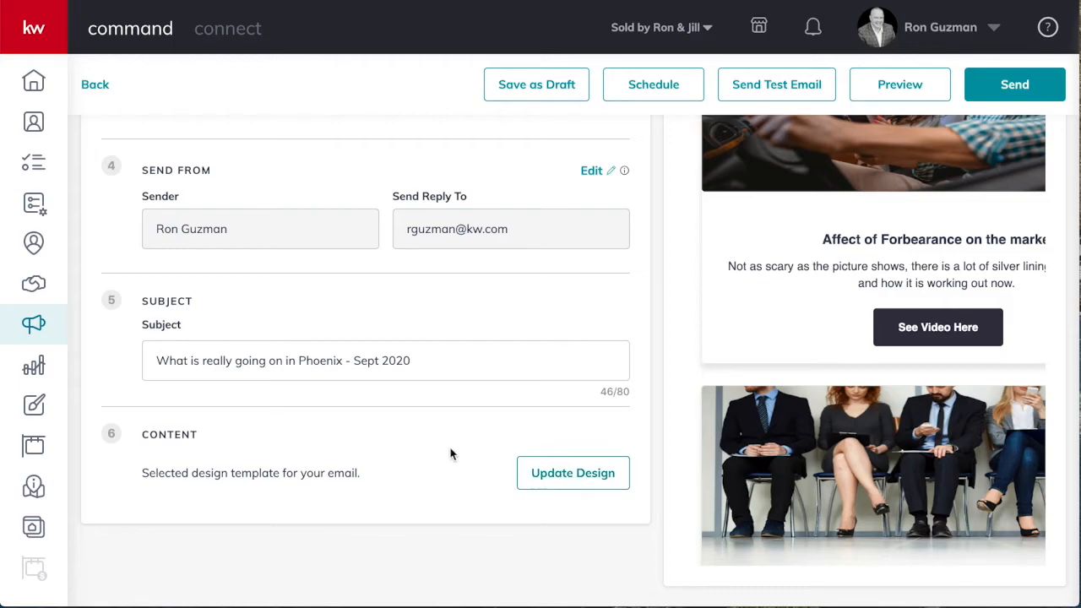
pyautogui.scroll(5, 451, 454)
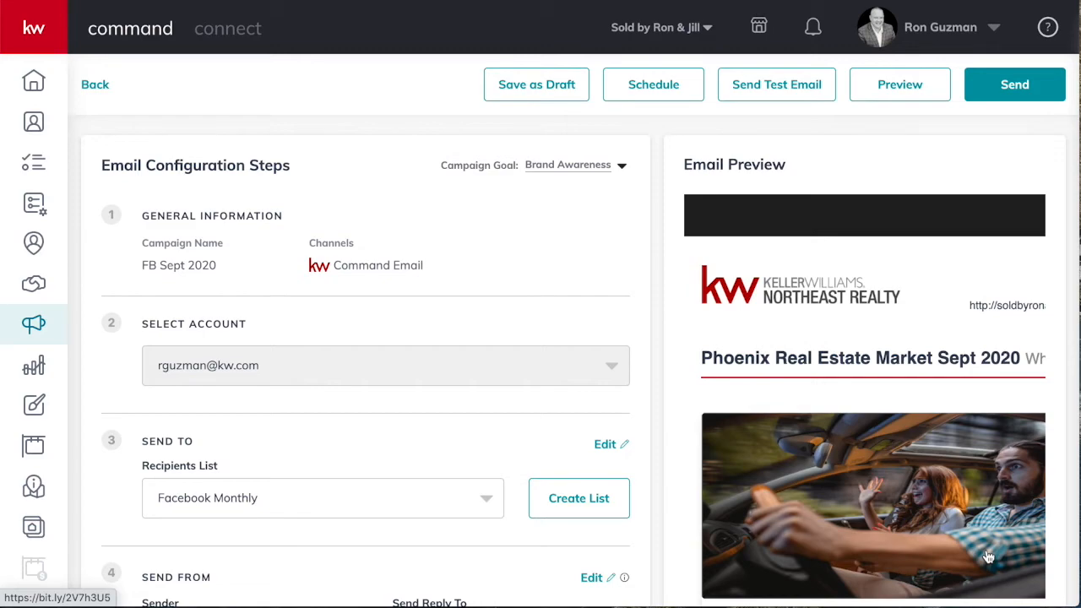
# - Recheck the first video section in the email preview and the campaign's account, recipients and sender settings
pyautogui.scroll(-3, 988, 557)
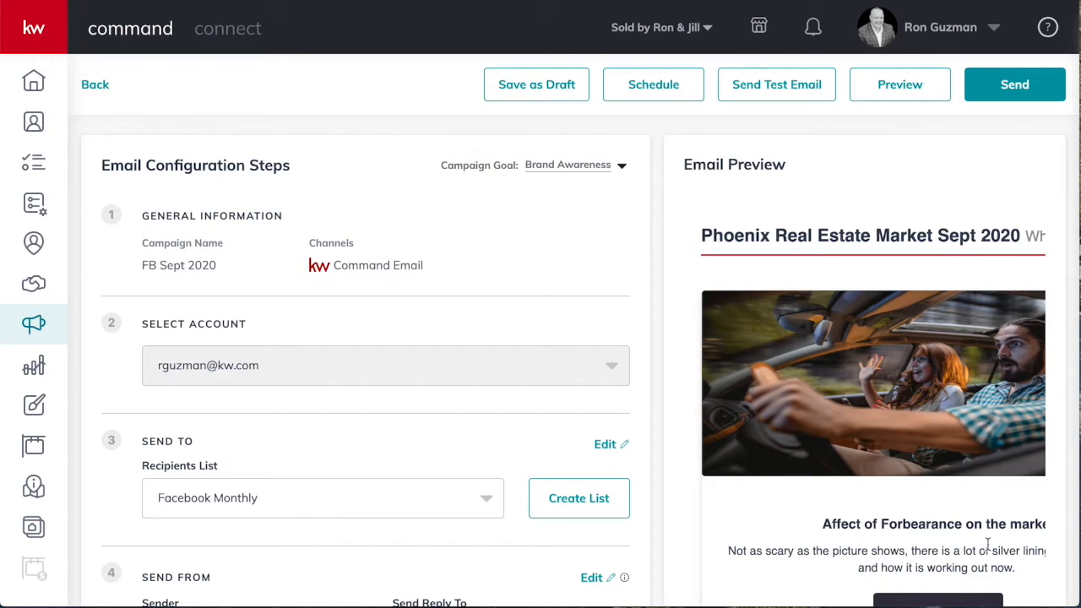
pyautogui.scroll(-1, 987, 544)
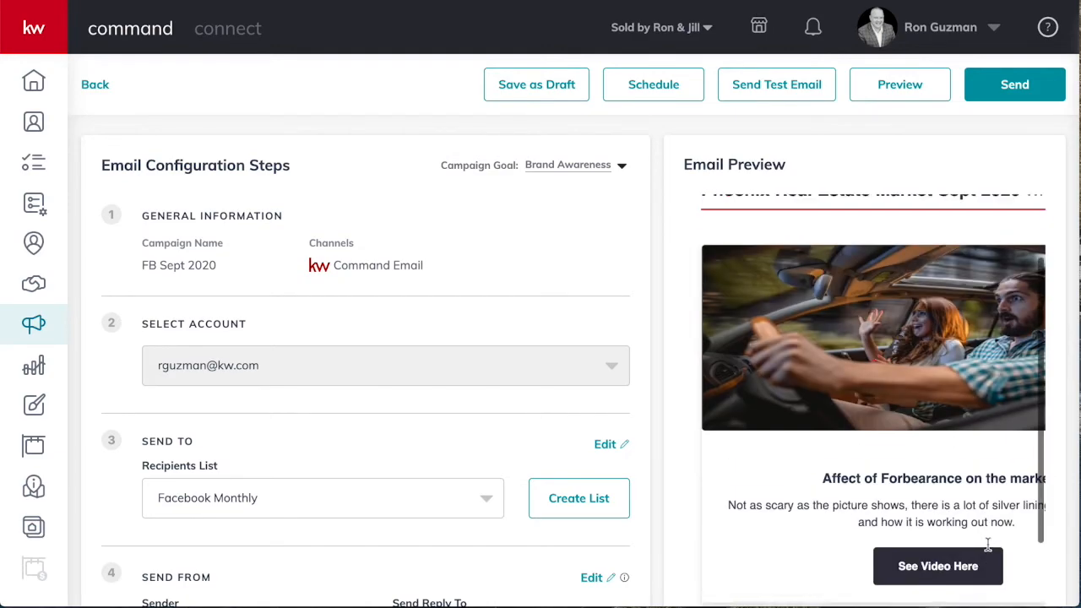
pyautogui.scroll(1, 987, 544)
pyautogui.scroll(-2, 987, 544)
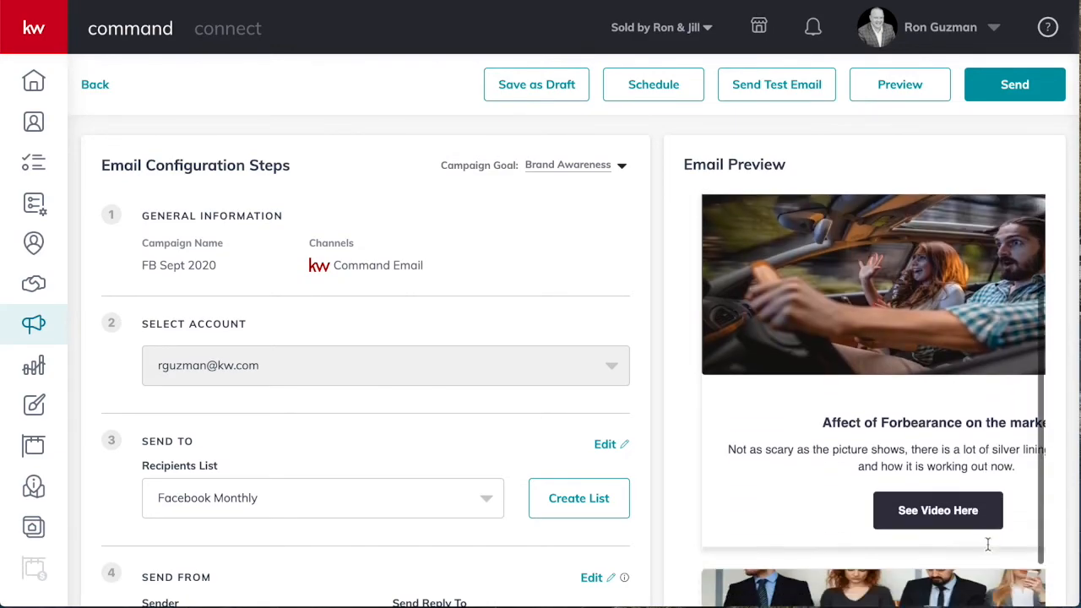
pyautogui.scroll(5, 1051, 545)
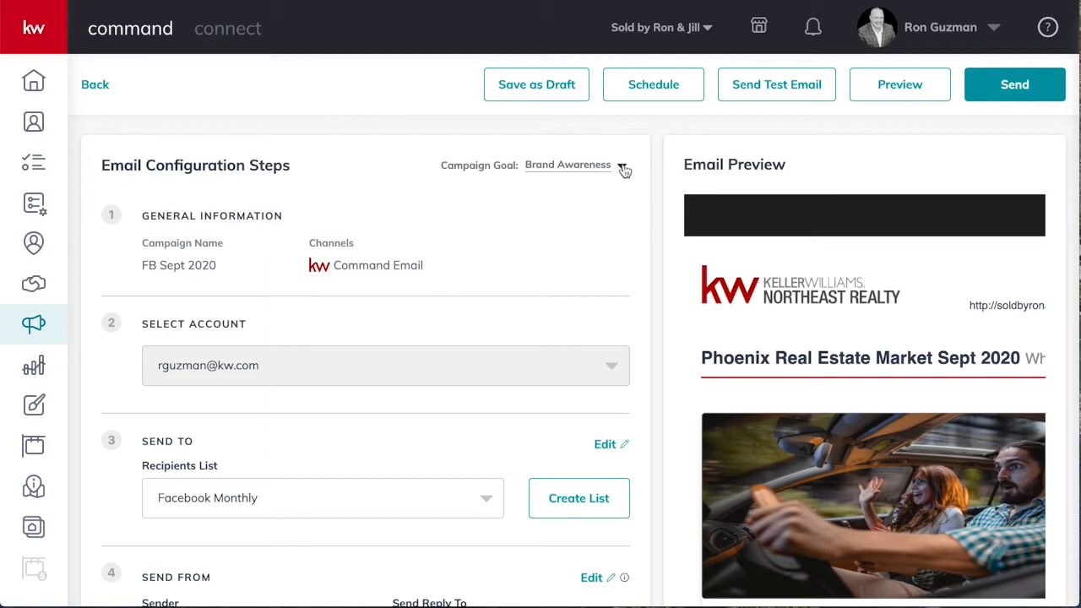
pyautogui.scroll(-1, 533, 458)
pyautogui.scroll(-5, 533, 453)
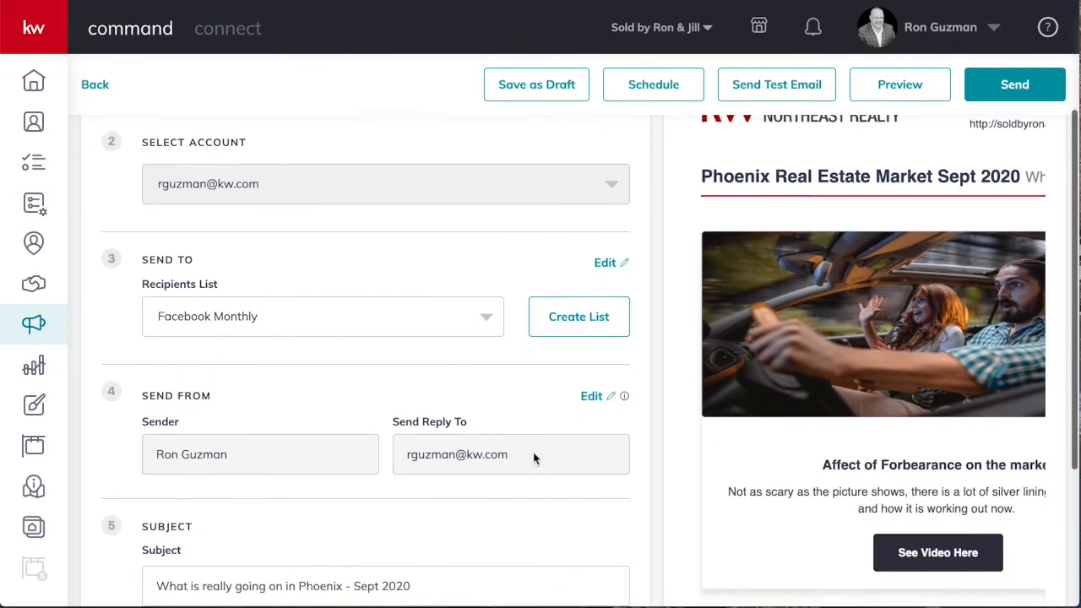
pyautogui.scroll(5, 534, 454)
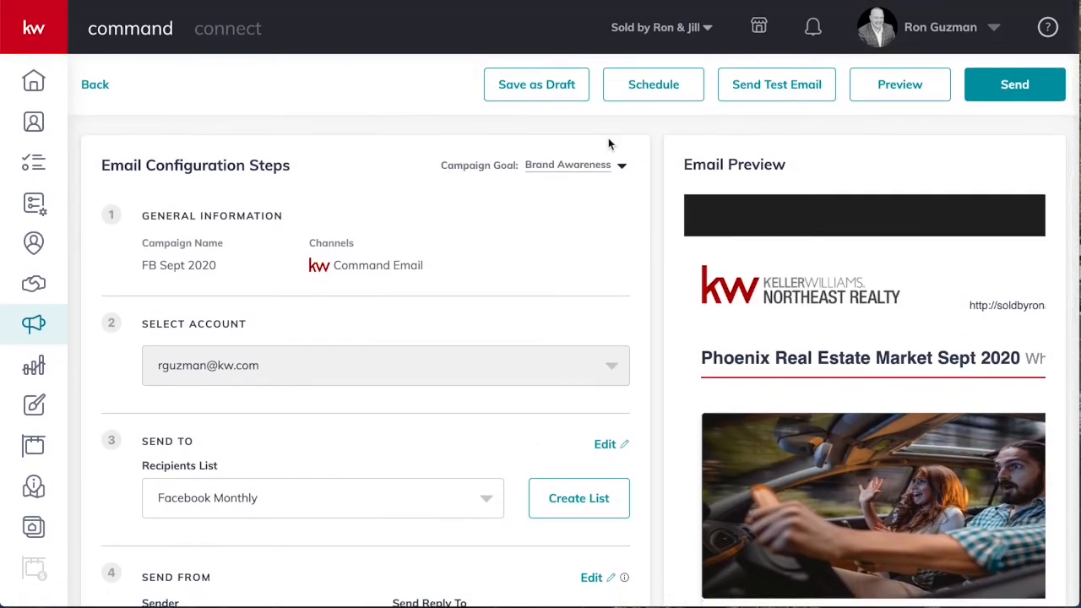